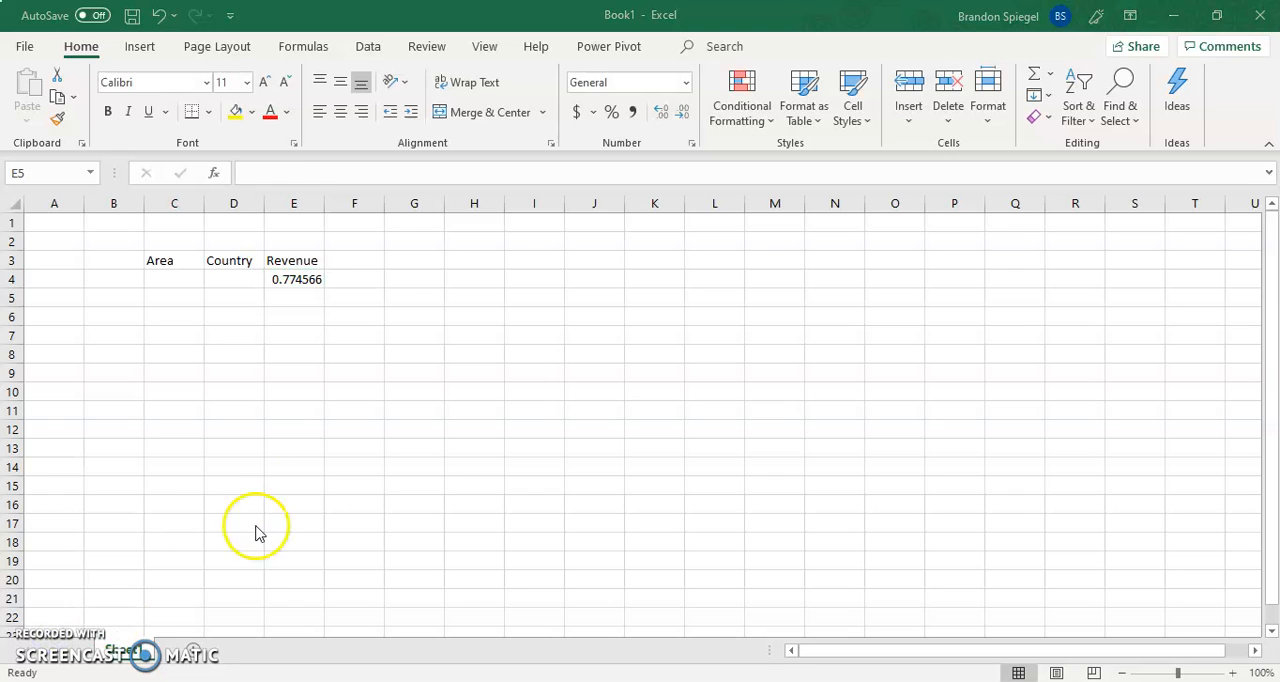
Copy the =RAND() formula from E4 down the Revenue column through E27
{"action": "left_click", "coordinate": [293, 306]}
{"action": "key", "text": "Up"}
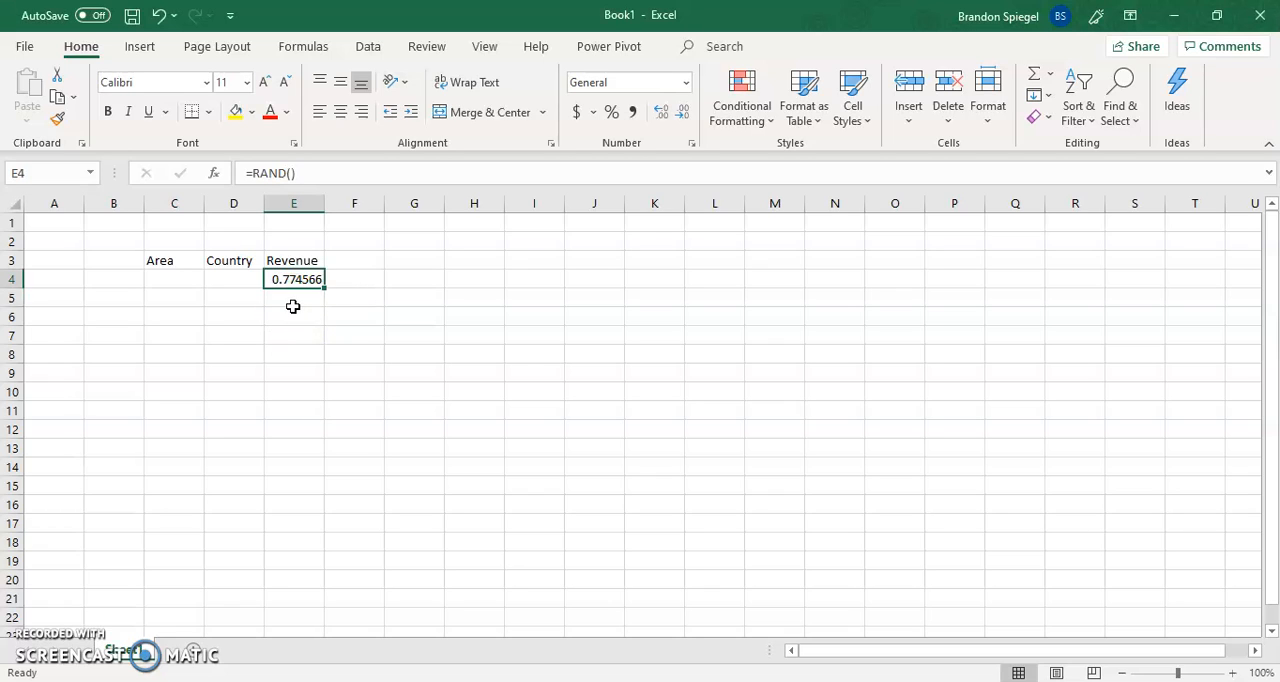
{"action": "key", "text": "ctrl+c"}
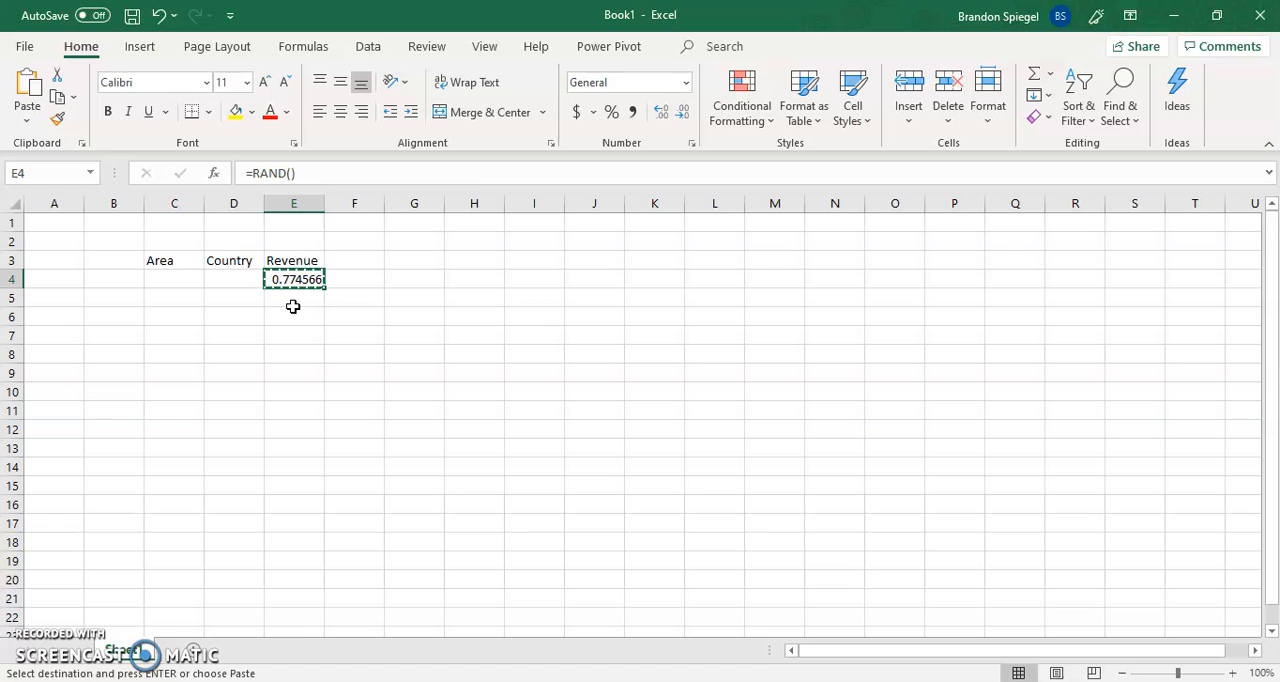
{"action": "key", "text": "shift+Down"}
{"action": "key", "text": "shift+Down"}
{"action": "key", "text": "shift+Down"}
{"action": "key", "text": "shift+Down"}
{"action": "key", "text": "shift+Down"}
{"action": "key", "text": "shift+Down"}
{"action": "key", "text": "shift+Down"}
{"action": "key", "text": "shift+Down"}
{"action": "key", "text": "shift+Down"}
{"action": "key", "text": "shift+Down"}
{"action": "key", "text": "shift+Down"}
{"action": "key", "text": "shift+Down"}
{"action": "key", "text": "shift+Down"}
{"action": "key", "text": "shift+Down"}
{"action": "key", "text": "shift+Down"}
{"action": "key", "text": "shift+Down"}
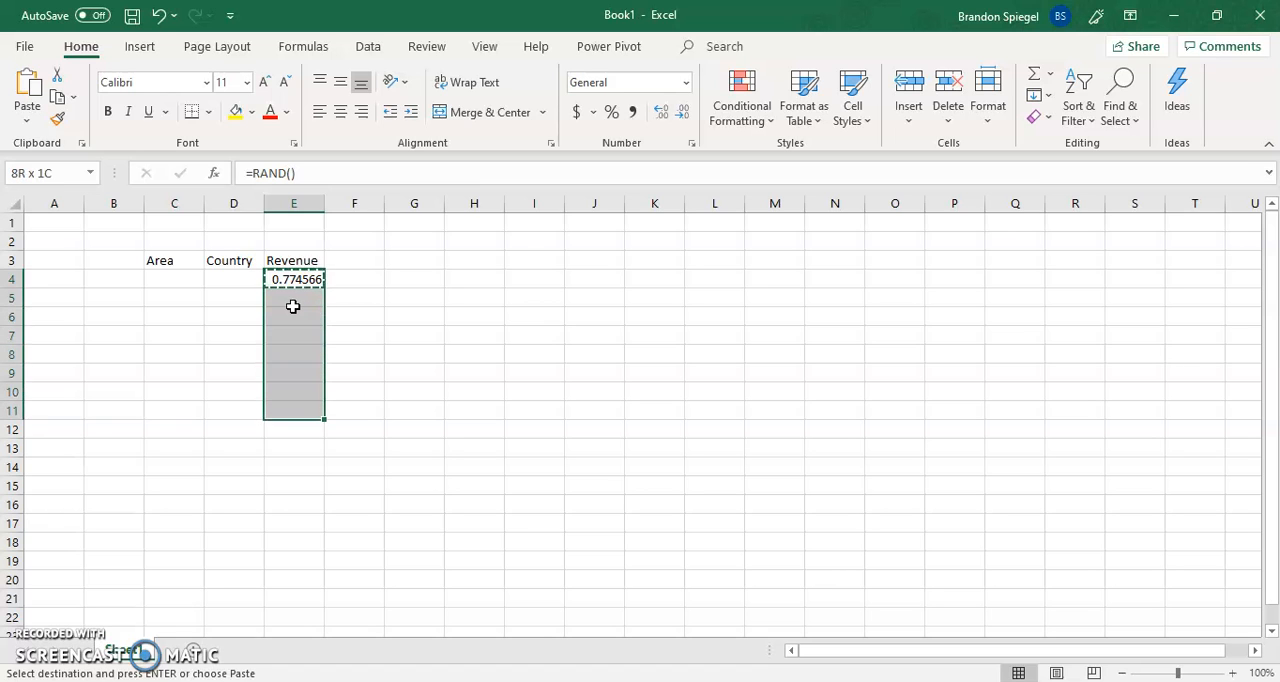
{"action": "key", "text": "shift+Down"}
{"action": "key", "text": "shift+Down"}
{"action": "key", "text": "shift+Down"}
{"action": "key", "text": "shift+Down"}
{"action": "key", "text": "shift+Down"}
{"action": "key", "text": "shift+Down"}
{"action": "key", "text": "shift+Down"}
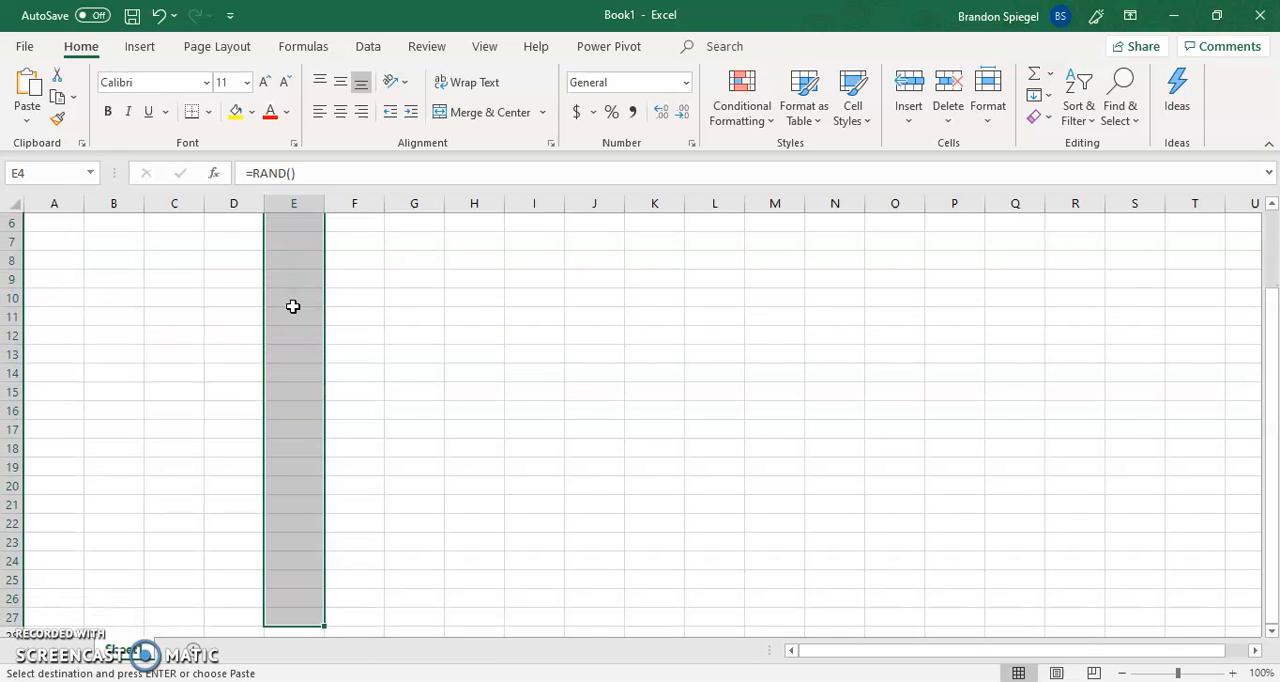
{"action": "key", "text": "Return"}
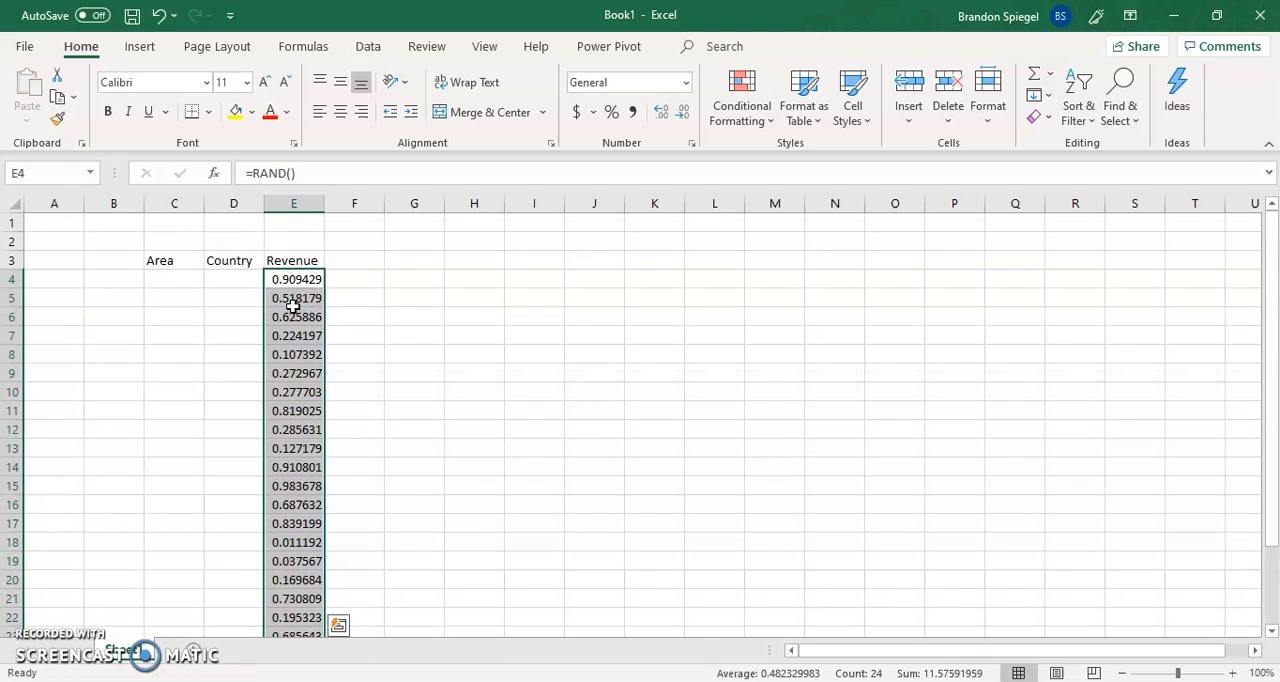
{"action": "key", "text": "Up"}
{"action": "key", "text": "Down"}
{"action": "key", "text": "Right"}
{"action": "key", "text": "Left"}
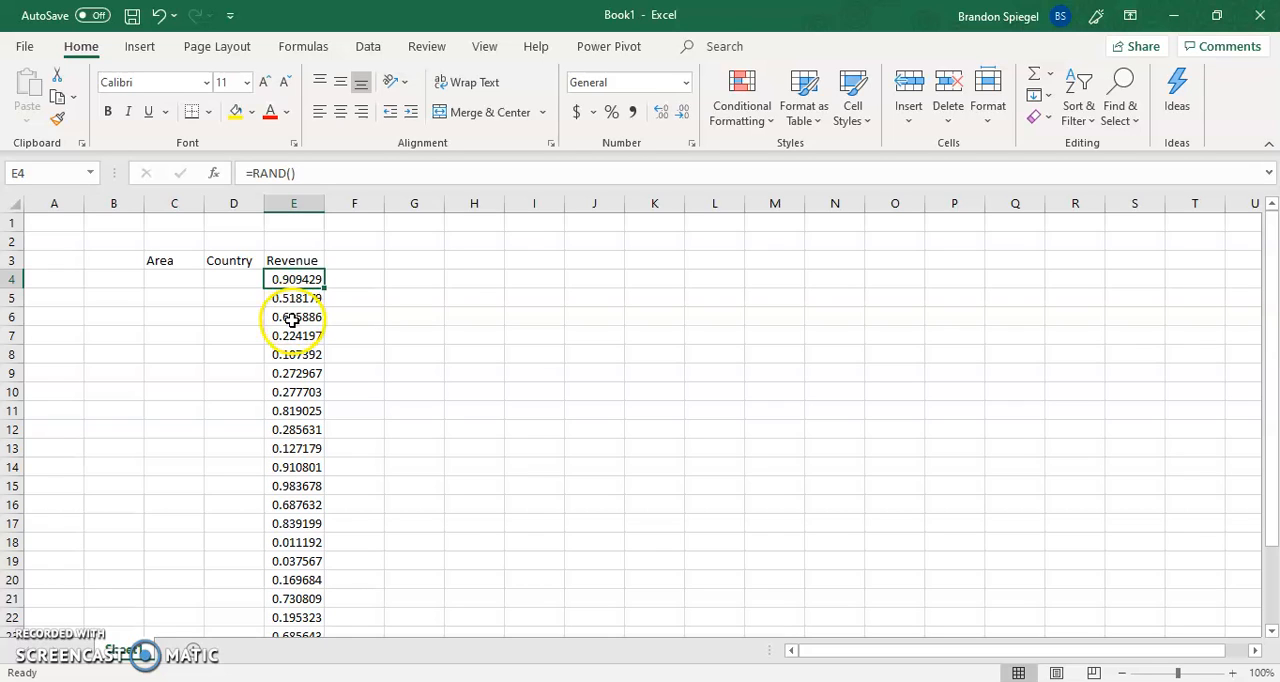
Replace cell E6's formula with 2, undo that entry, and inspect the formula in E7
{"action": "left_click", "coordinate": [291, 320]}
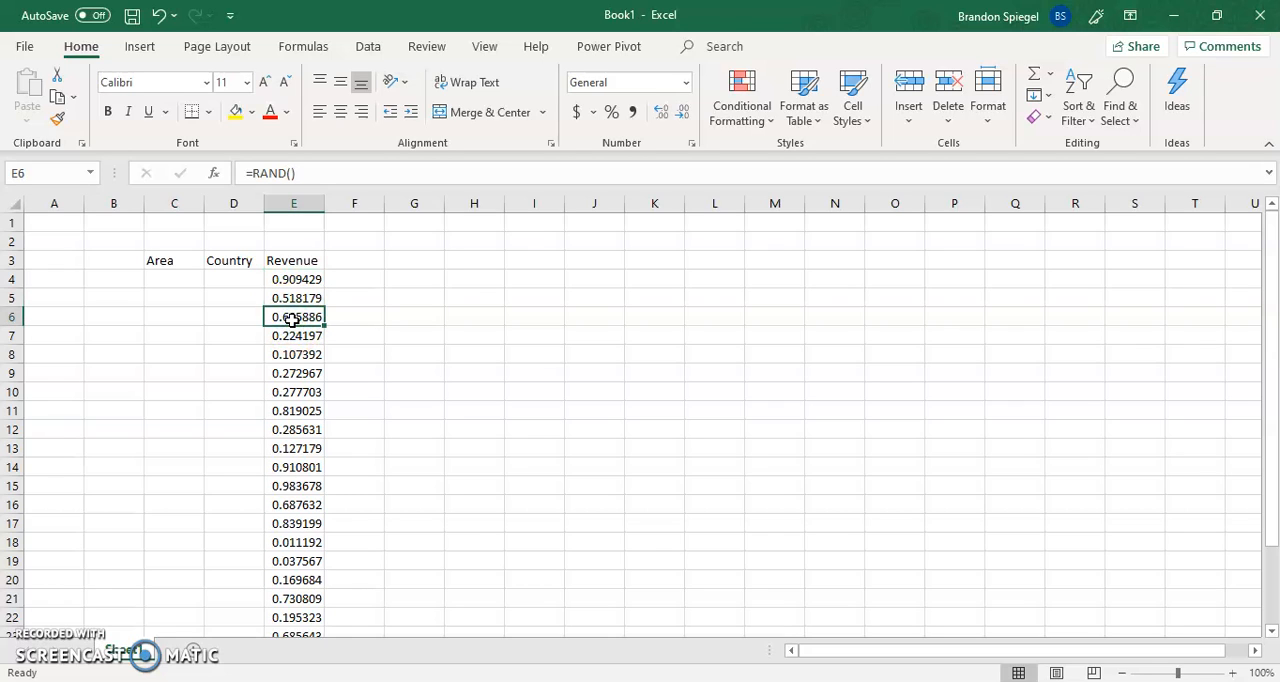
{"action": "type", "text": "2"}
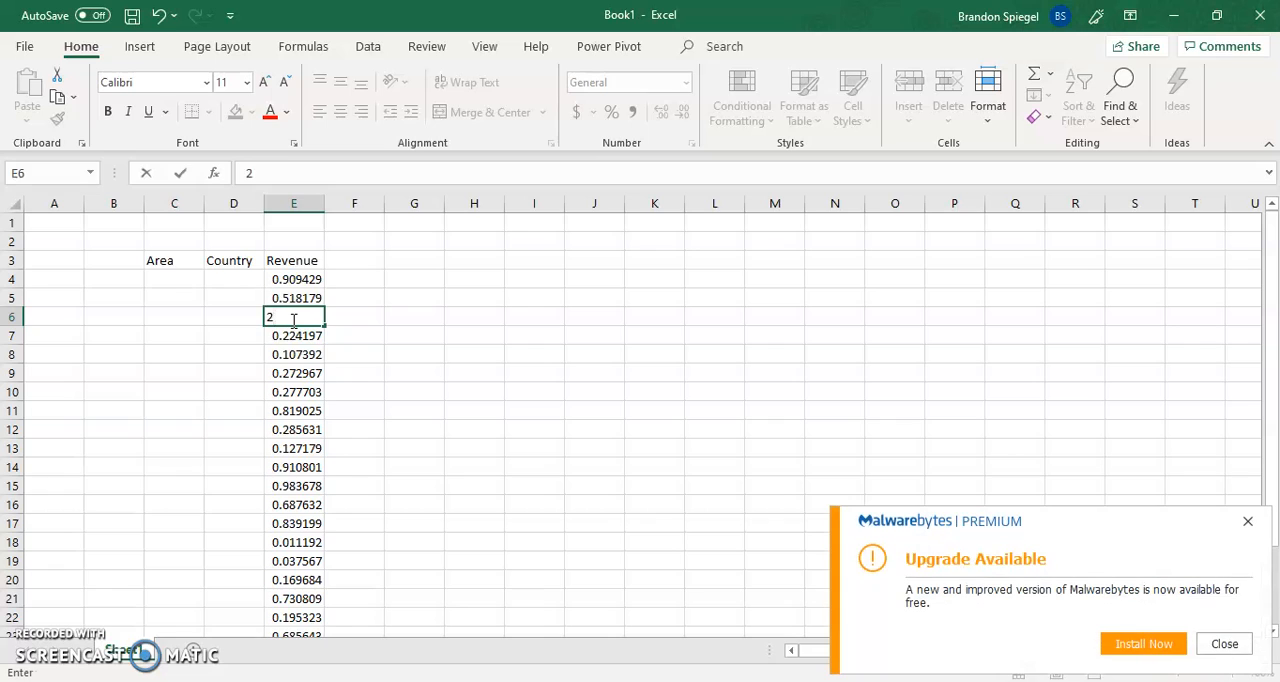
{"action": "key", "text": "Tab"}
{"action": "left_click", "coordinate": [291, 320]}
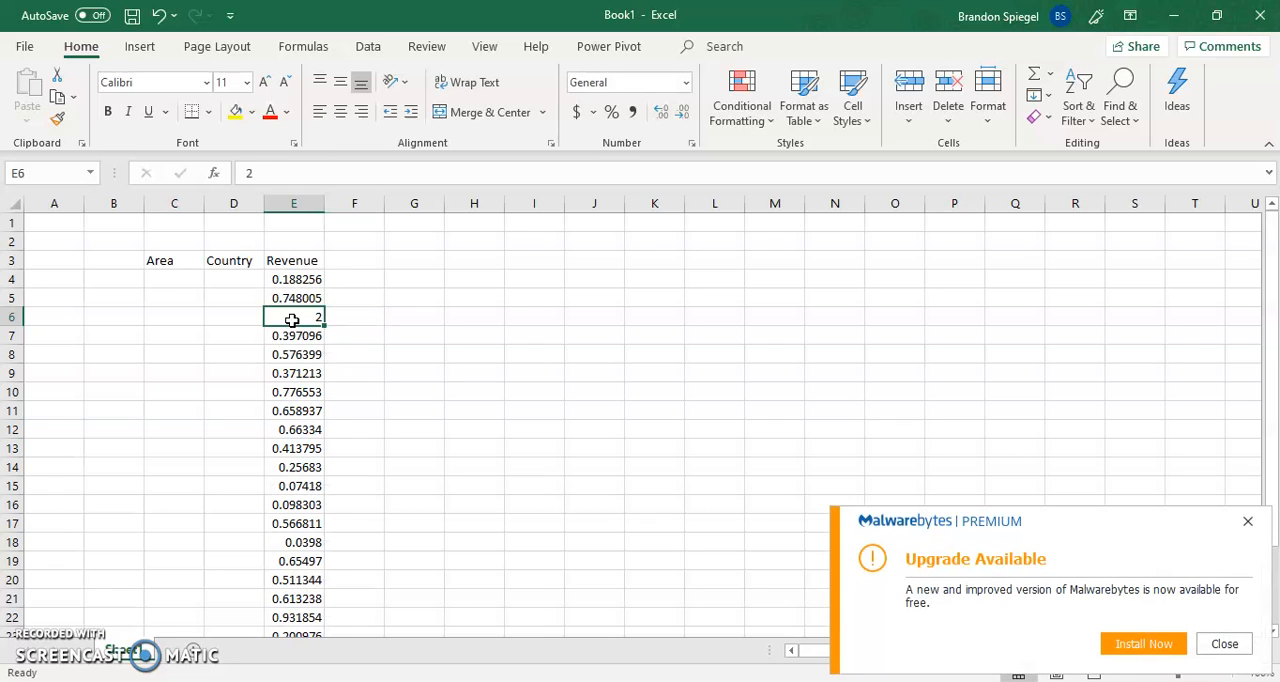
{"action": "key", "text": "ctrl+z"}
{"action": "key", "text": "ctrl+z"}
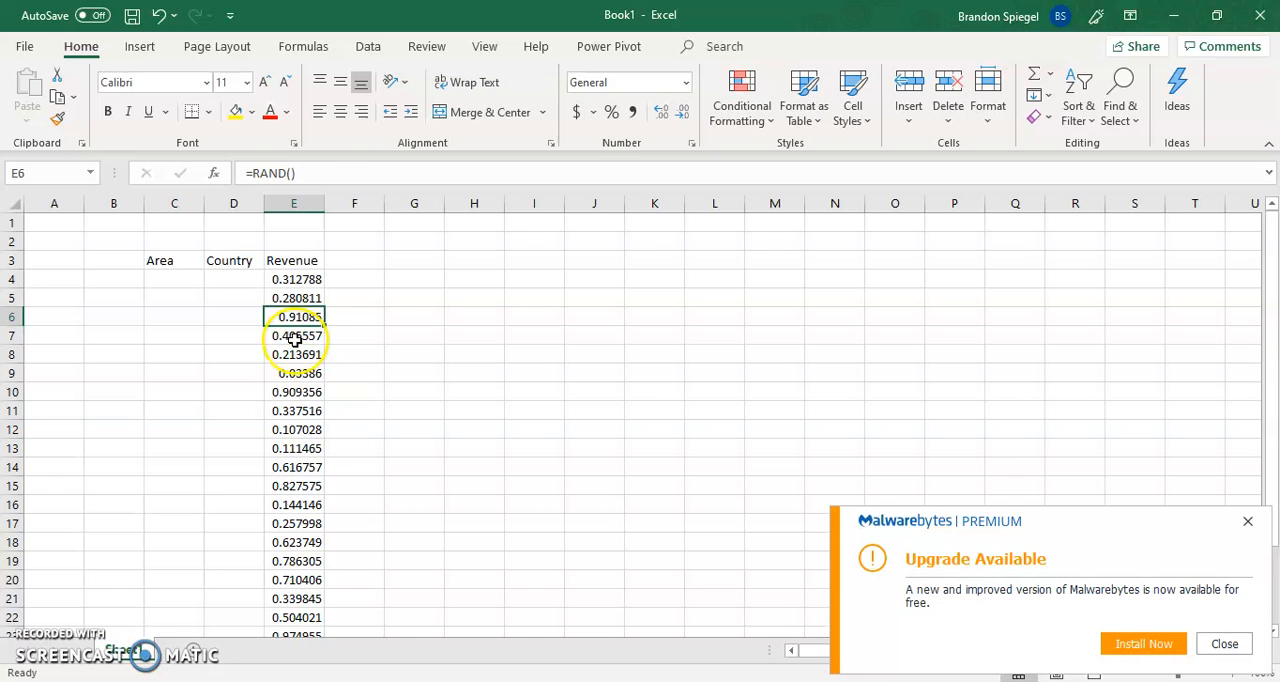
{"action": "double_click", "coordinate": [293, 337]}
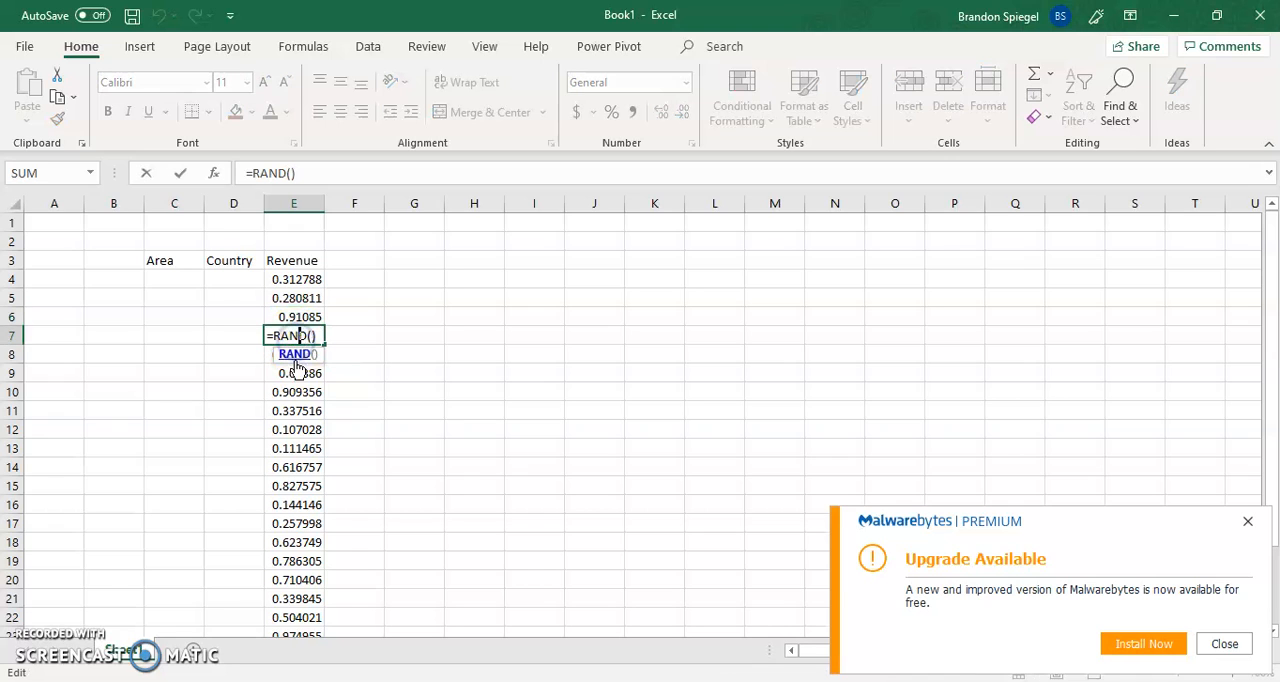
{"action": "left_click", "coordinate": [297, 373]}
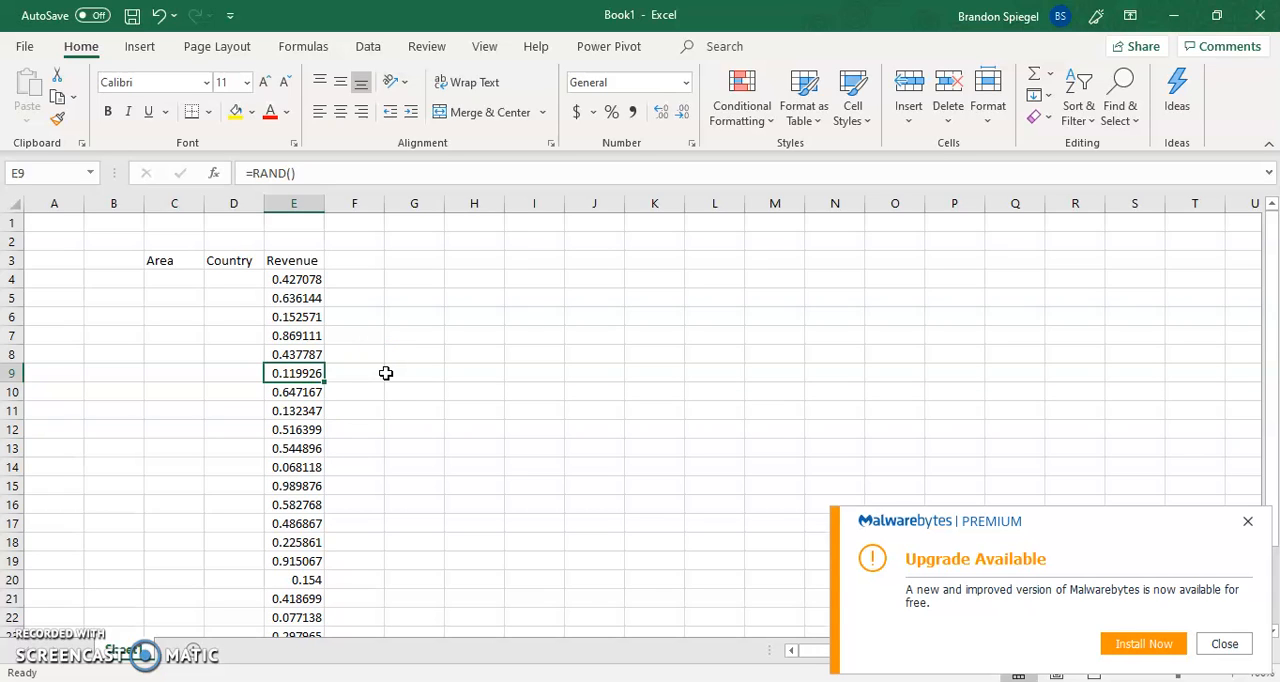
Change the formula in the first Revenue cell, E4, to =RAND()*1.8^12
{"action": "key", "text": "Up"}
{"action": "key", "text": "Up"}
{"action": "key", "text": "Up"}
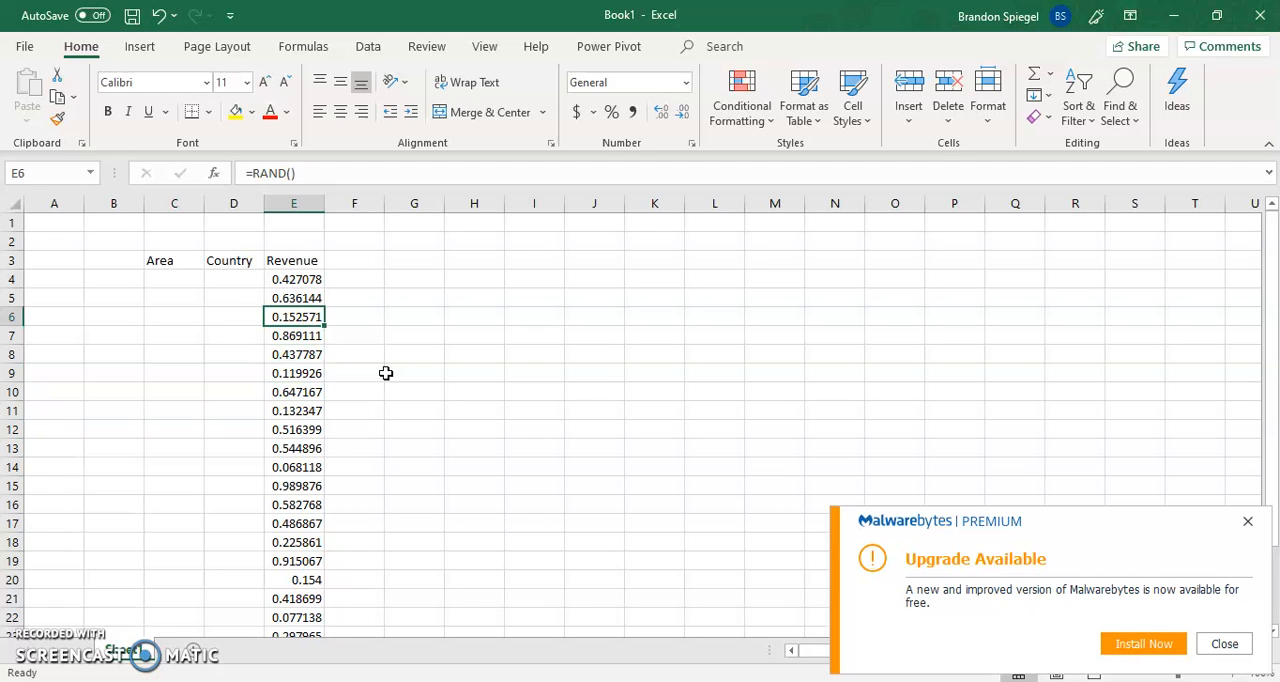
{"action": "key", "text": "Up"}
{"action": "key", "text": "Up"}
{"action": "key", "text": "Up"}
{"action": "key", "text": "Down"}
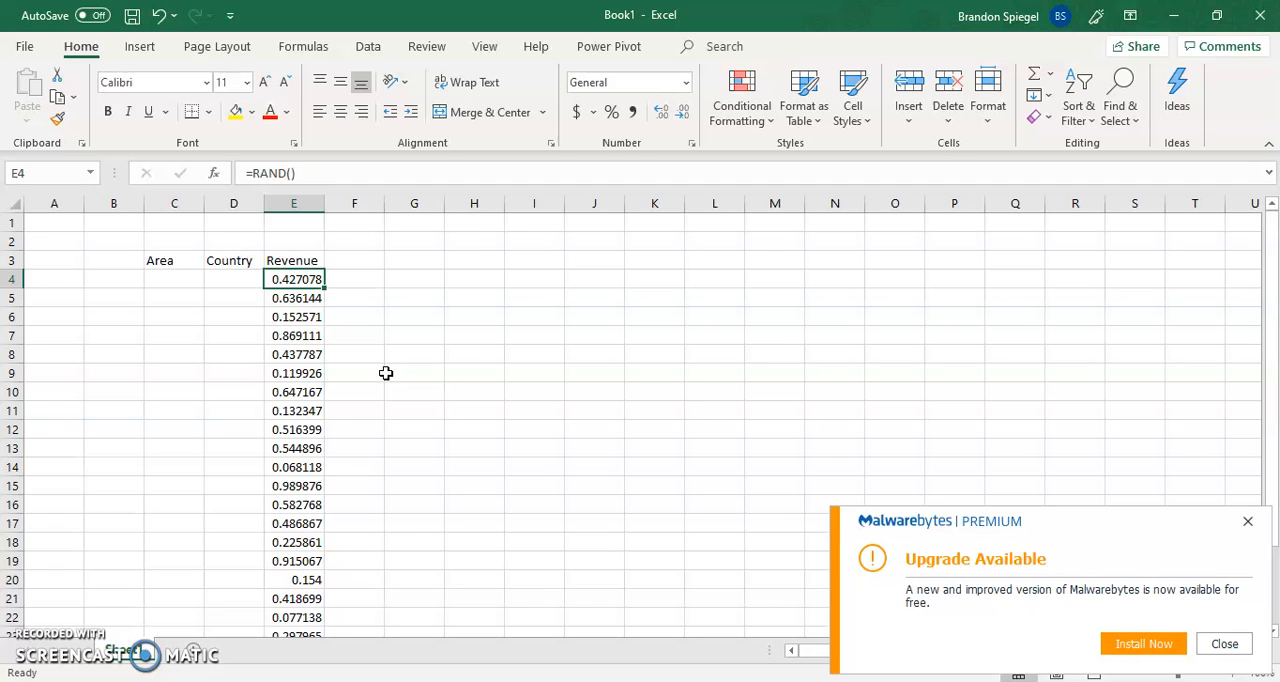
{"action": "left_click", "coordinate": [357, 172]}
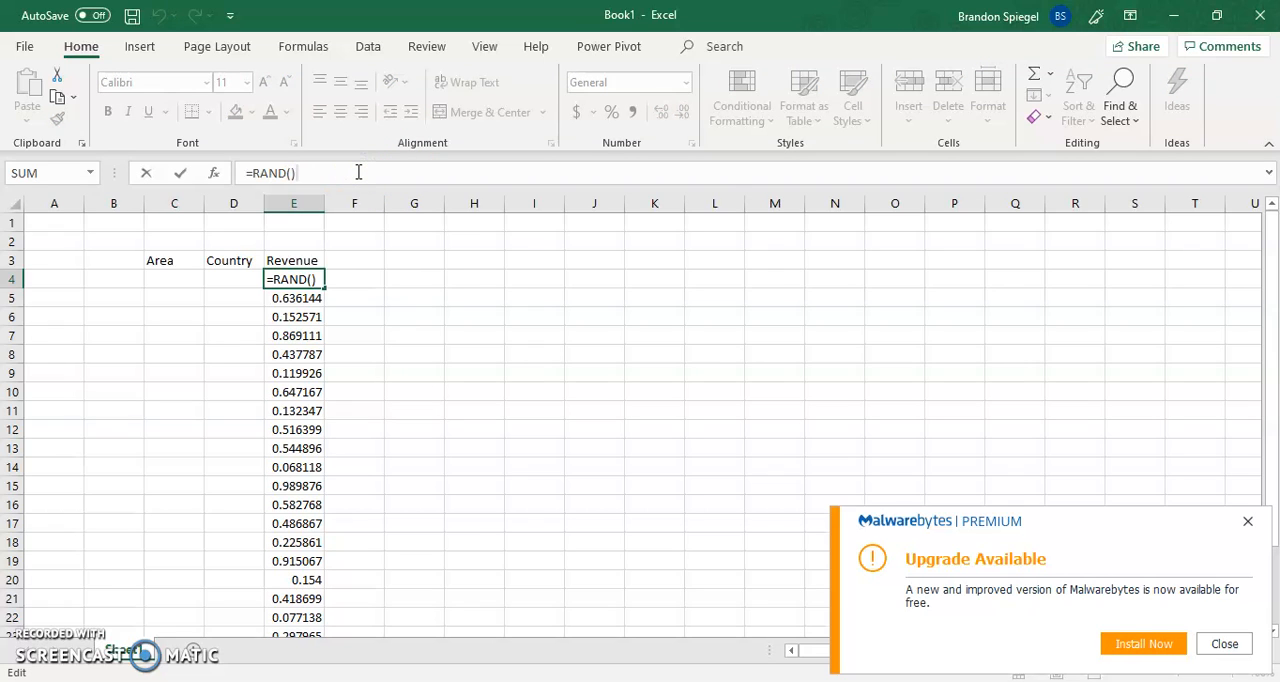
{"action": "type", "text": "+"}
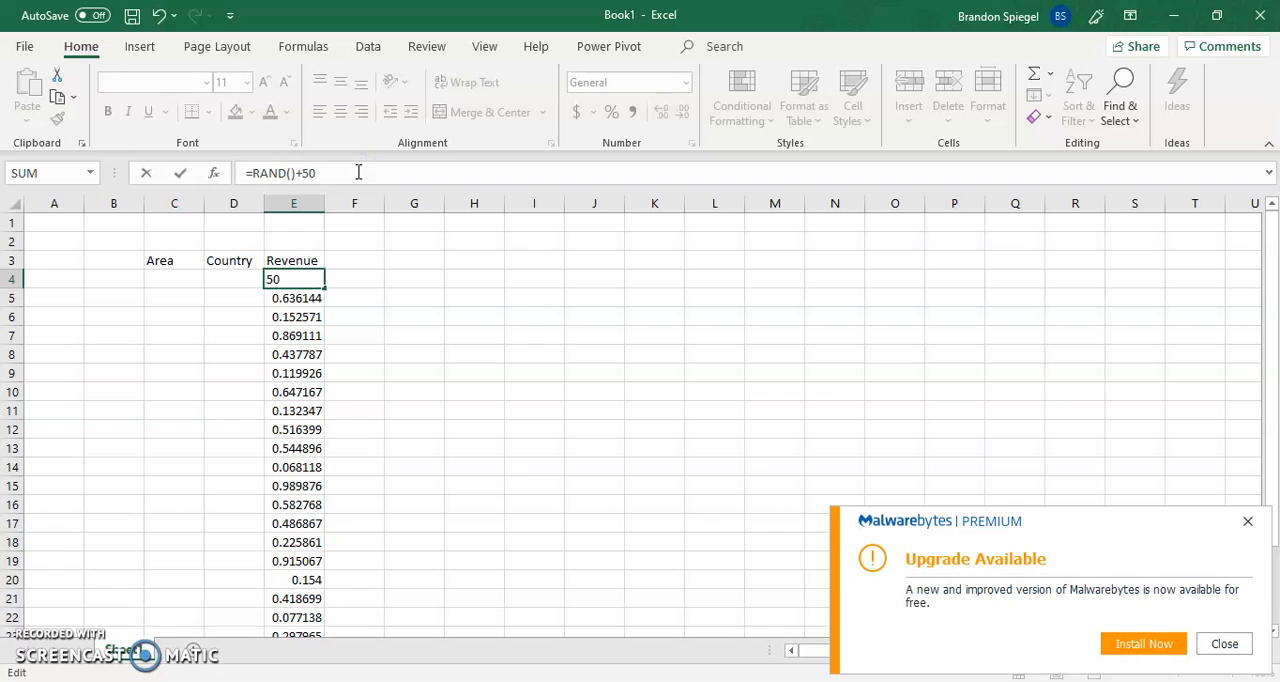
{"action": "key", "text": "BackSpace"}
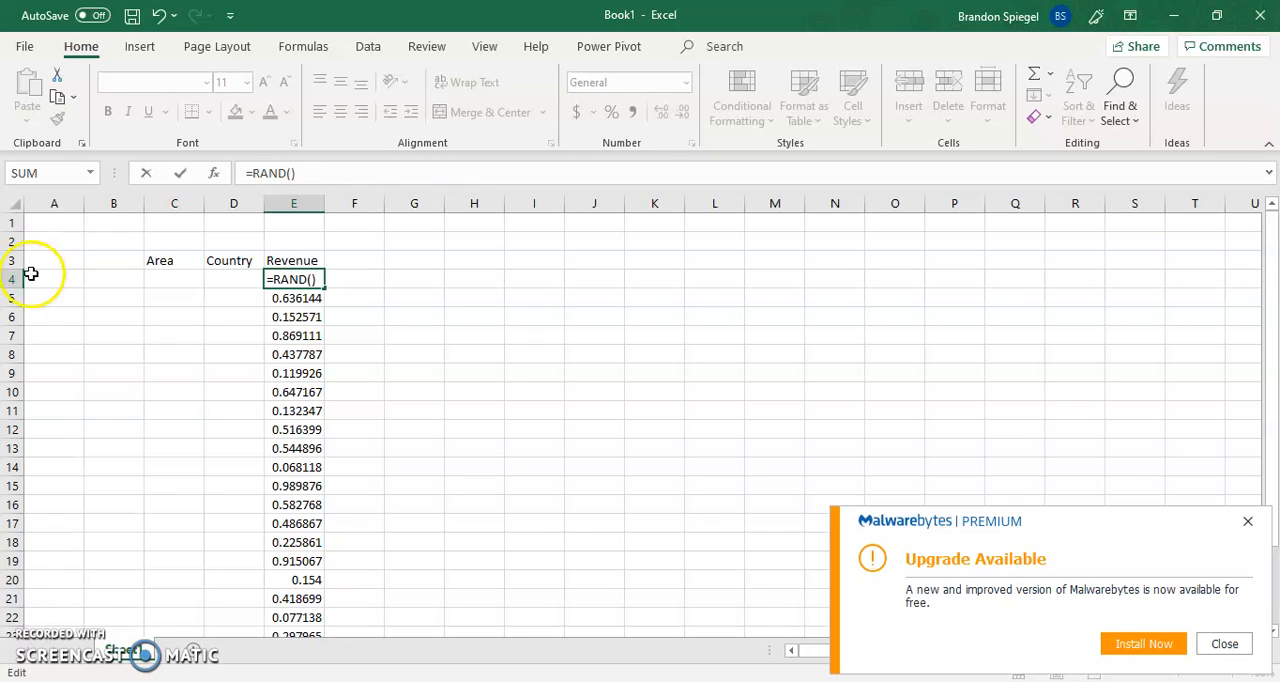
{"action": "type", "text": "*1.8^12"}
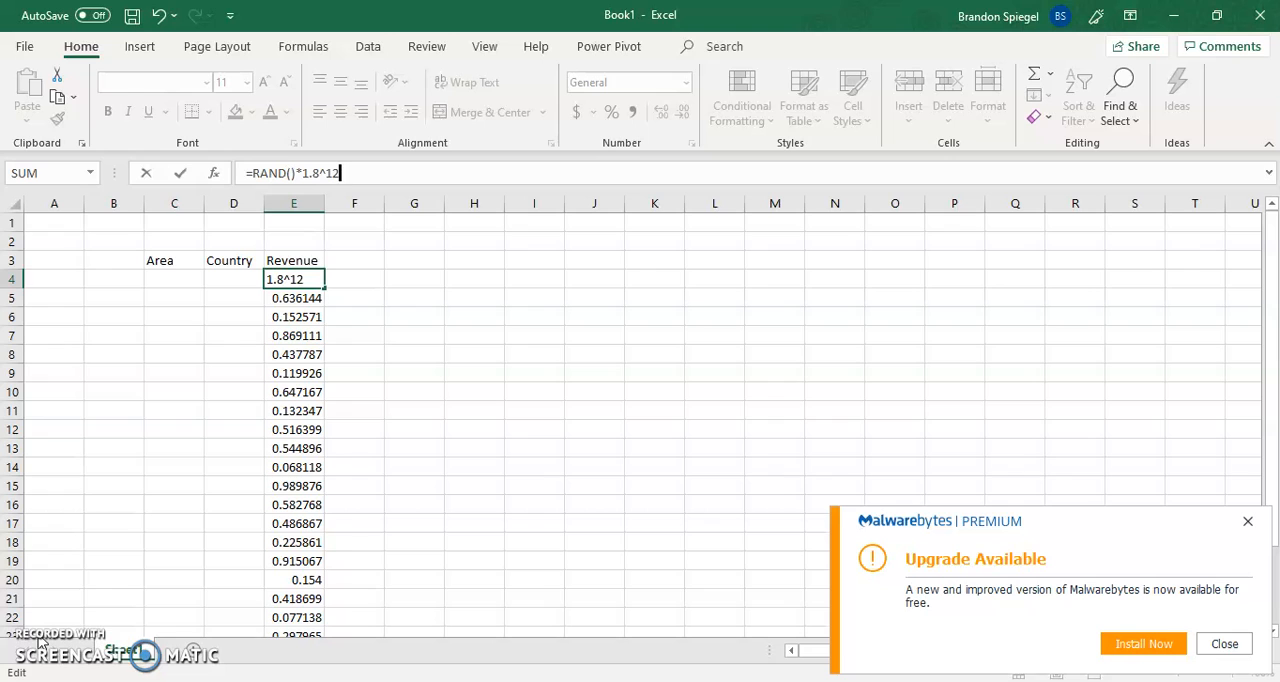
{"action": "key", "text": "Return"}
{"action": "key", "text": "Up"}
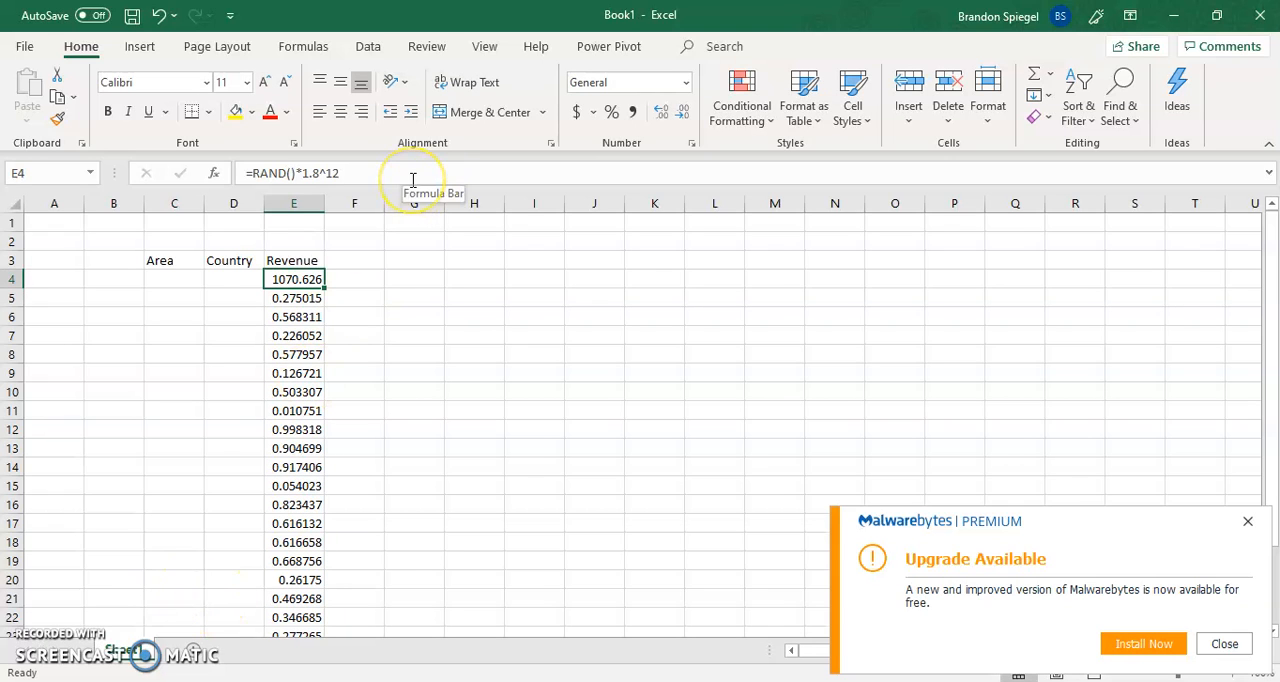
{"action": "key", "text": "Down"}
{"action": "key", "text": "Up"}
Fill the Revenue cells E4 through E27 with E4's =RAND()*1.8^12 formula
{"action": "key", "text": "ctrl+c"}
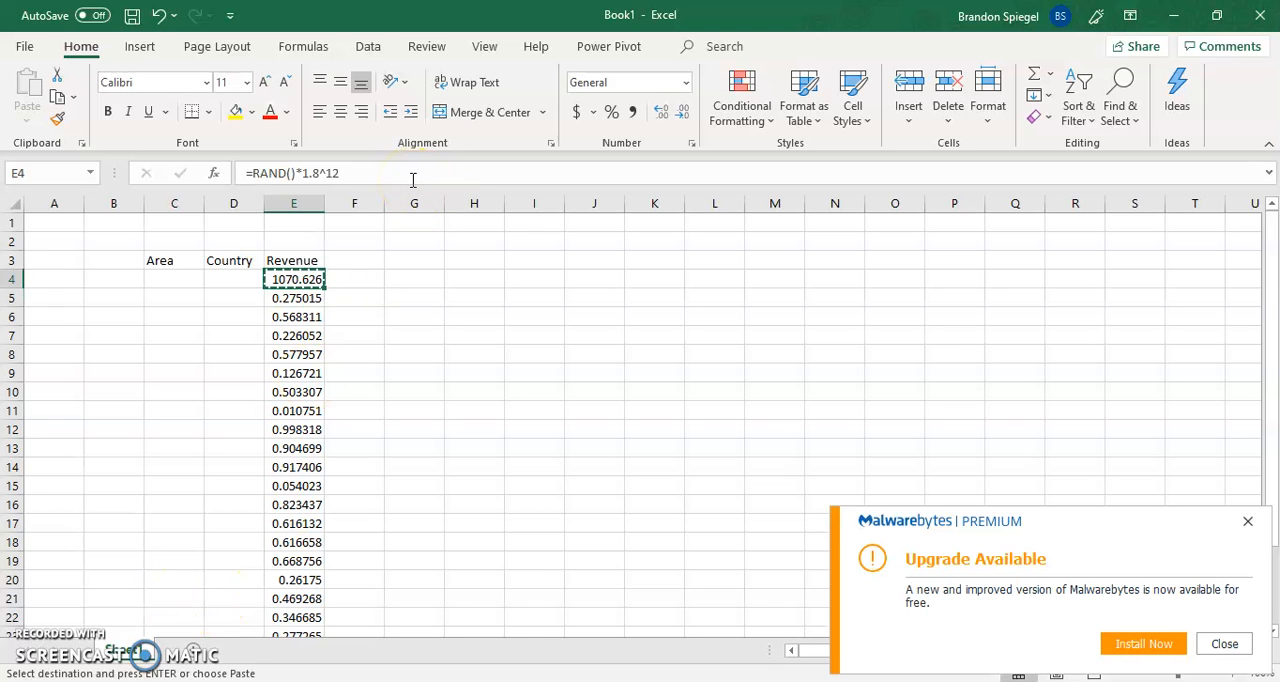
{"action": "key", "text": "shift+Down"}
{"action": "key", "text": "shift+Down"}
{"action": "key", "text": "shift+Down"}
{"action": "key", "text": "shift+Down"}
{"action": "key", "text": "shift+Down"}
{"action": "key", "text": "shift+Down"}
{"action": "key", "text": "shift+Down"}
{"action": "key", "text": "shift+Down"}
{"action": "key", "text": "shift+Down"}
{"action": "key", "text": "shift+Down"}
{"action": "key", "text": "shift+Down"}
{"action": "key", "text": "shift+Down"}
{"action": "key", "text": "shift+Down"}
{"action": "key", "text": "shift+Down"}
{"action": "key", "text": "shift+Down"}
{"action": "key", "text": "shift+Down"}
{"action": "key", "text": "shift+Down"}
{"action": "key", "text": "shift+Down"}
{"action": "key", "text": "shift+Down"}
{"action": "key", "text": "shift+Down"}
{"action": "key", "text": "shift+Down"}
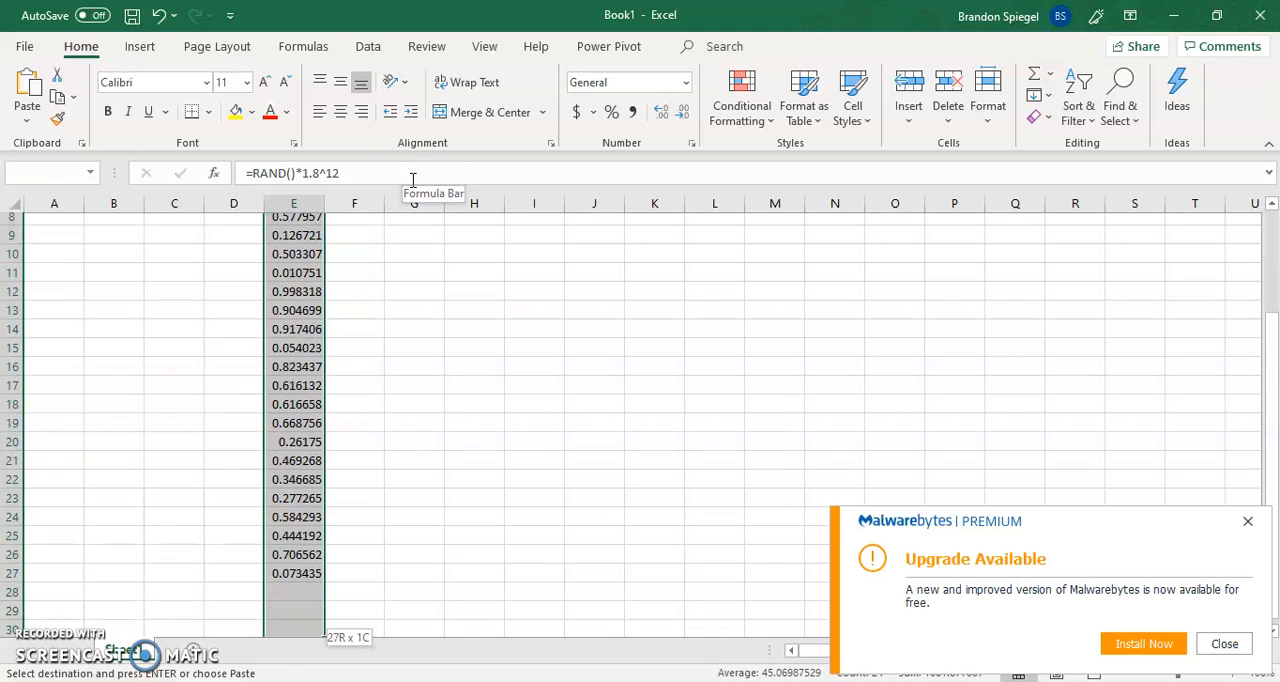
{"action": "key", "text": "Return"}
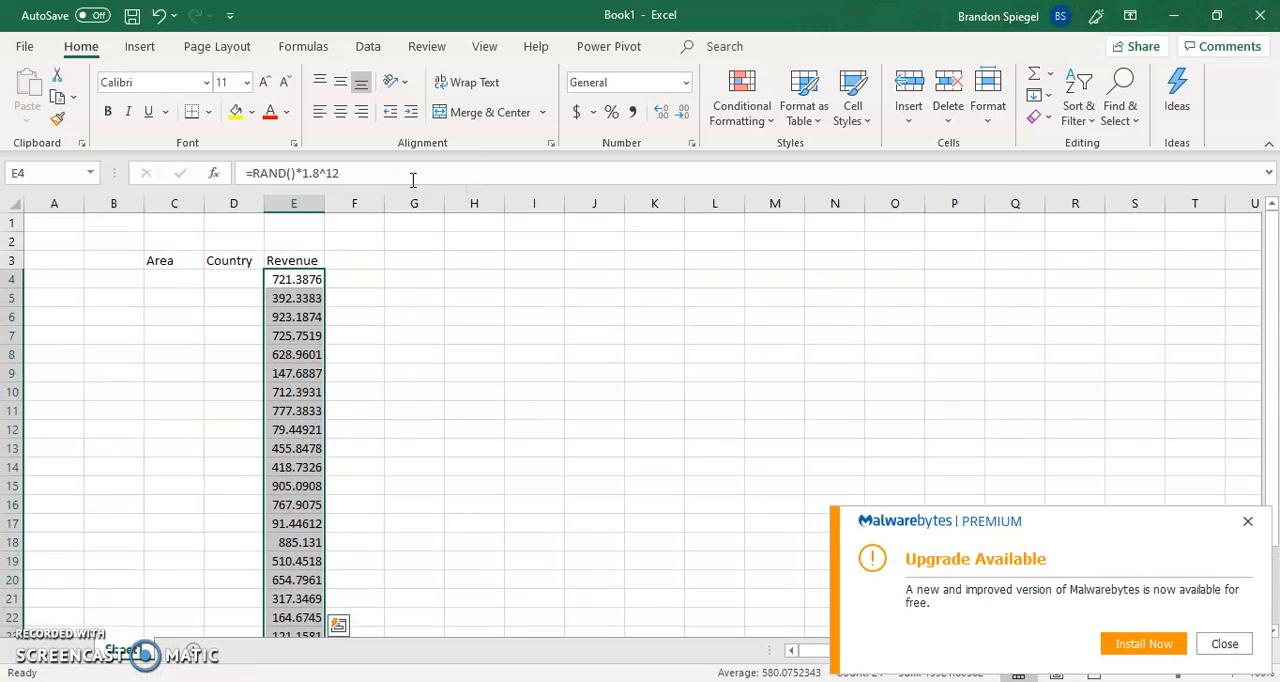
Enter 2, 5, 6 and 4 in turn in cell E5 to trigger recalculation of the random revenues
{"action": "key", "text": "Up"}
{"action": "key", "text": "Right"}
{"action": "key", "text": "Left"}
{"action": "key", "text": "Down"}
{"action": "key", "text": "Down"}
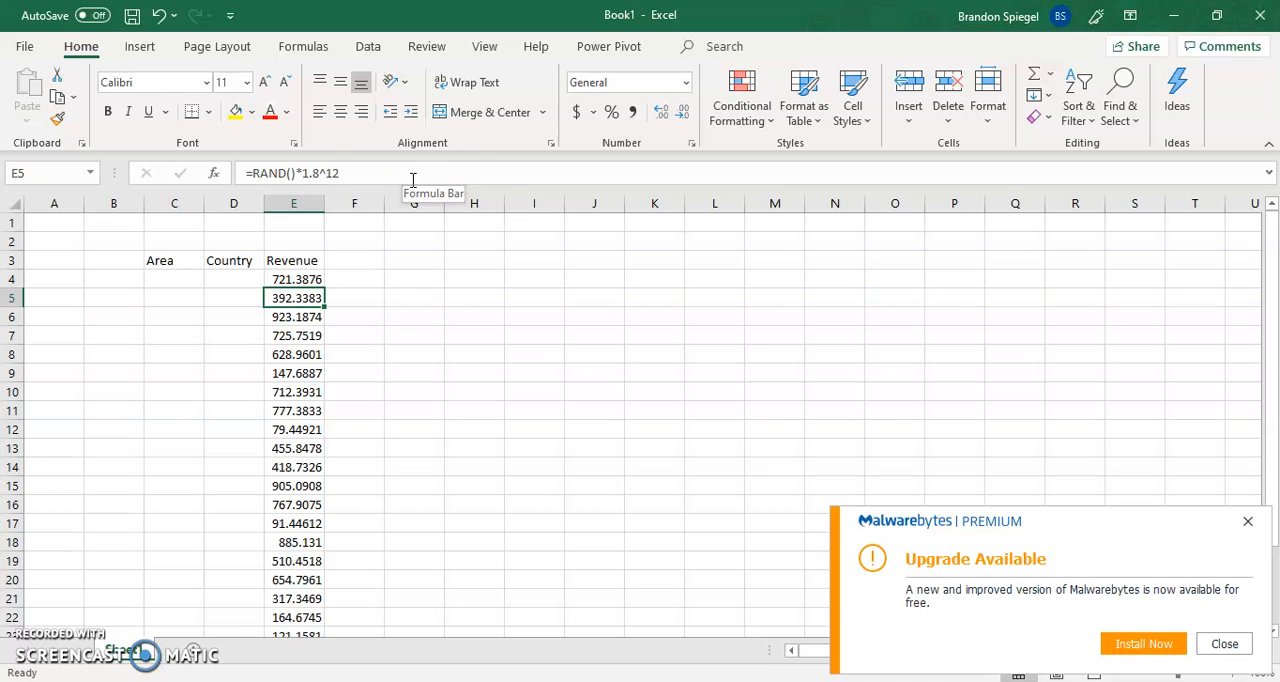
{"action": "type", "text": "2"}
{"action": "key", "text": "Return"}
{"action": "key", "text": "Up"}
{"action": "type", "text": "5"}
{"action": "key", "text": "Return"}
{"action": "key", "text": "Up"}
{"action": "type", "text": "6"}
{"action": "key", "text": "Return"}
{"action": "key", "text": "Up"}
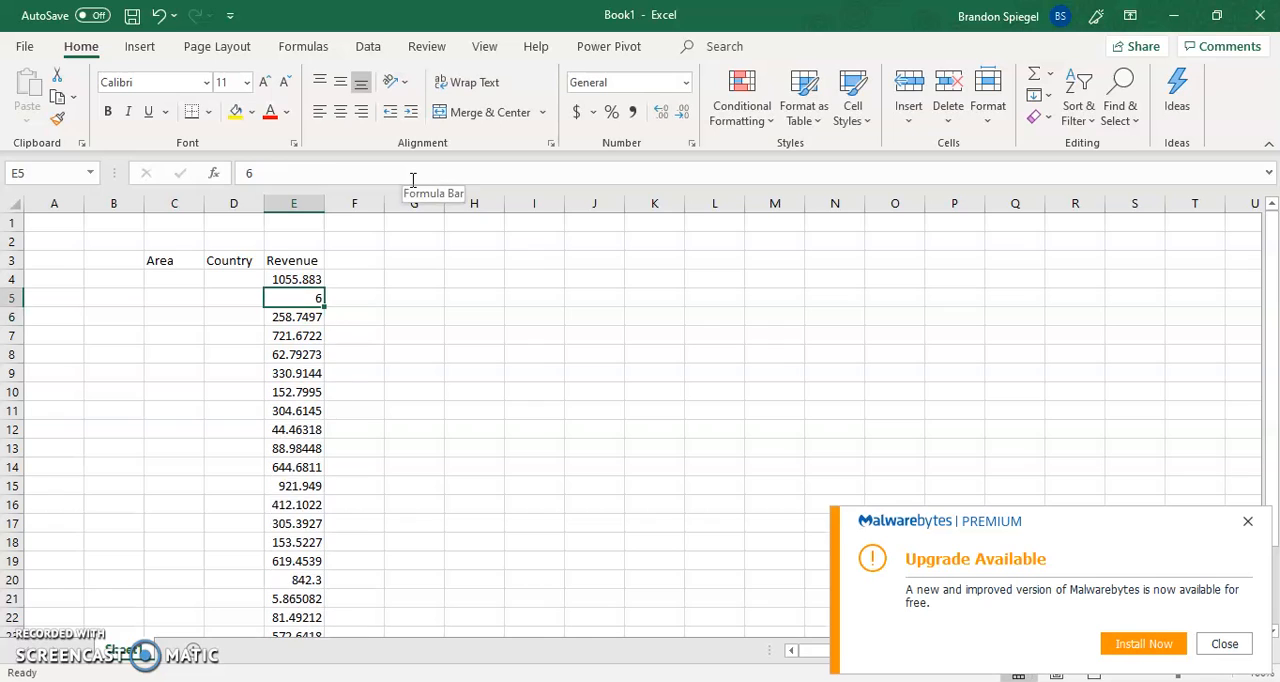
{"action": "type", "text": "4"}
{"action": "key", "text": "Return"}
{"action": "key", "text": "Up"}
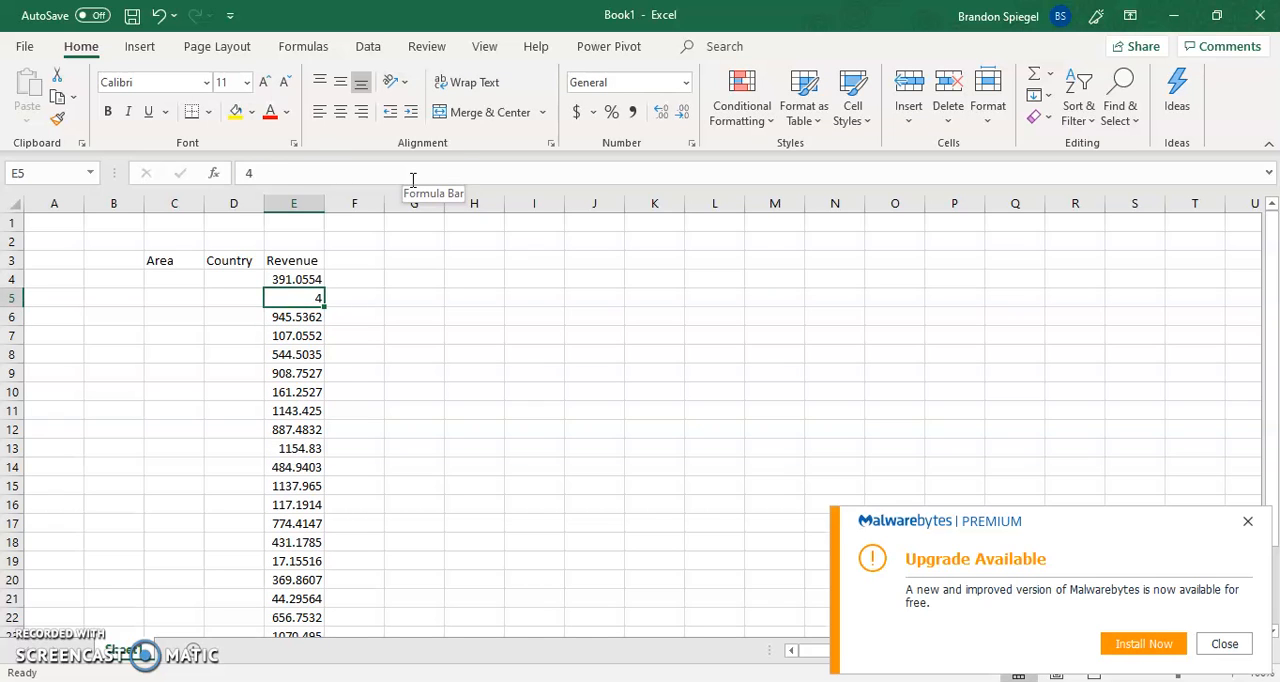
Restore the random formula in E5 by copying it from E4
{"action": "key", "text": "Up"}
{"action": "key", "text": "ctrl+c"}
{"action": "key", "text": "shift+Down"}
{"action": "key", "text": "ctrl+v"}
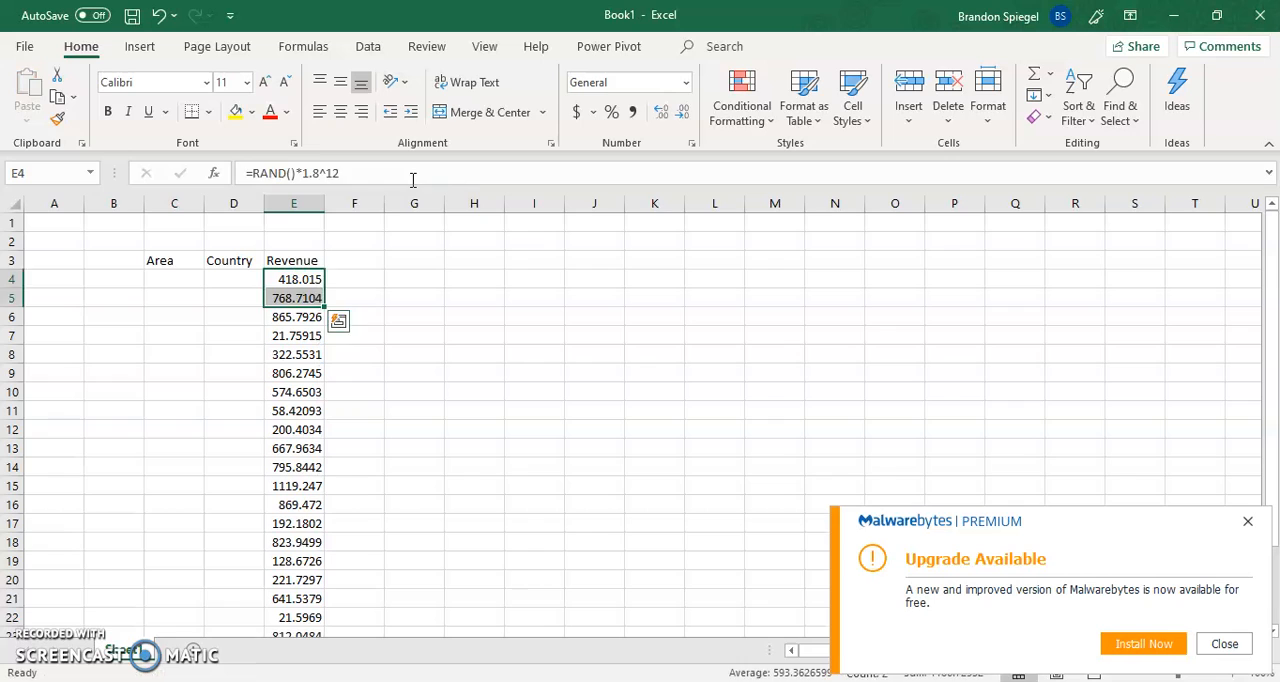
Append +5000 to the formula in E4, making it =RAND()*1.8^12+5000
{"action": "key", "text": "Up"}
{"action": "key", "text": "Down"}
{"action": "left_click", "coordinate": [412, 180]}
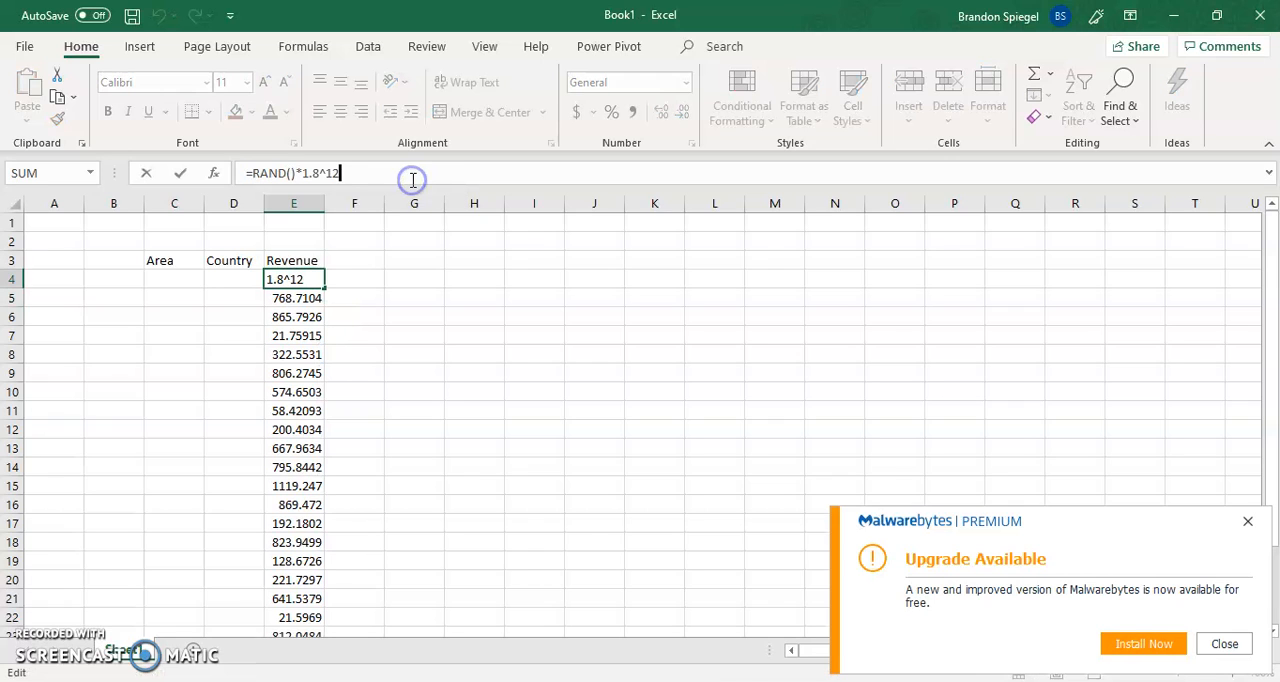
{"action": "key", "text": "Left"}
{"action": "key", "text": "Left"}
{"action": "key", "text": "Left"}
{"action": "key", "text": "Left"}
{"action": "key", "text": "Left"}
{"action": "key", "text": "Right"}
{"action": "key", "text": "Right"}
{"action": "key", "text": "Right"}
{"action": "key", "text": "Right"}
{"action": "key", "text": "Right"}
{"action": "key", "text": "Left"}
{"action": "key", "text": "Left"}
{"action": "key", "text": "Left"}
{"action": "key", "text": "Left"}
{"action": "key", "text": "Left"}
{"action": "key", "text": "Right"}
{"action": "key", "text": "Right"}
{"action": "key", "text": "Right"}
{"action": "key", "text": "Right"}
{"action": "key", "text": "Right"}
{"action": "type", "text": "+5000"}
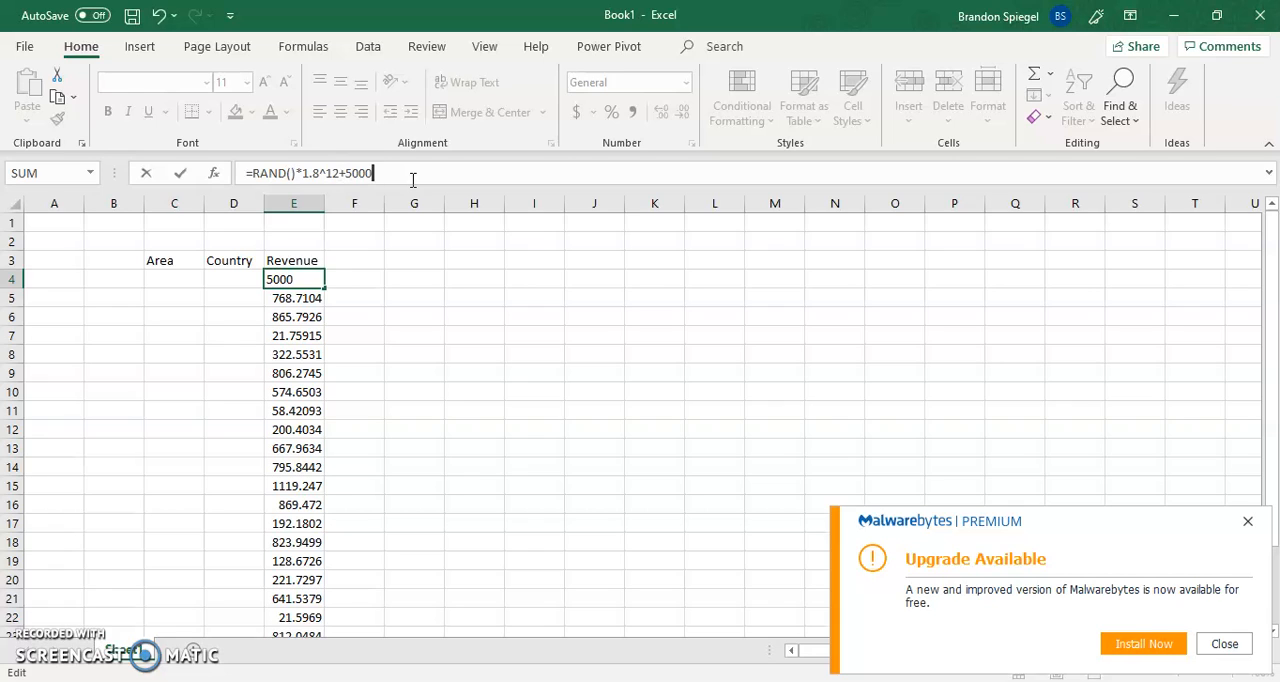
{"action": "key", "text": "Return"}
{"action": "key", "text": "Up"}
Fill the Revenue cells E4 through E27 with E4's =RAND()*1.8^12+5000 formula
{"action": "key", "text": "ctrl+c"}
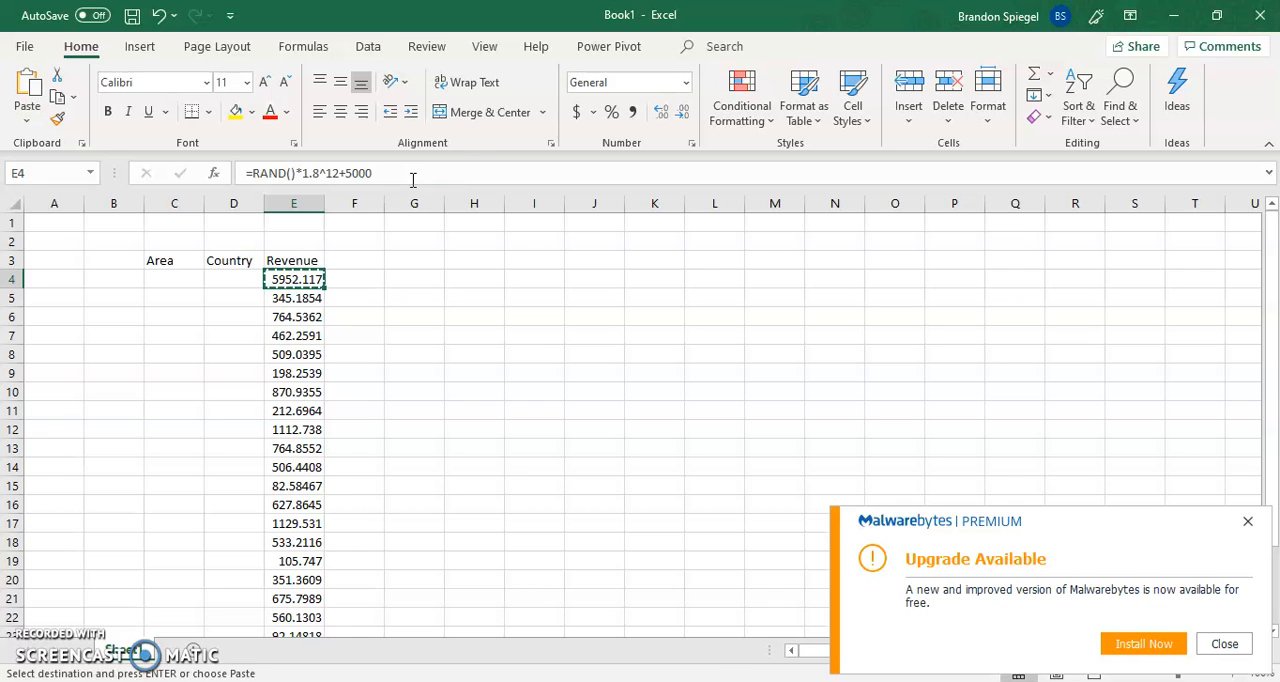
{"action": "key", "text": "shift+Down"}
{"action": "key", "text": "shift+Down"}
{"action": "key", "text": "shift+Down"}
{"action": "key", "text": "shift+Down"}
{"action": "key", "text": "shift+Down"}
{"action": "key", "text": "shift+Down"}
{"action": "key", "text": "shift+Down"}
{"action": "key", "text": "shift+Down"}
{"action": "key", "text": "shift+Down"}
{"action": "key", "text": "shift+Down"}
{"action": "key", "text": "shift+Down"}
{"action": "key", "text": "shift+Down"}
{"action": "key", "text": "shift+Down"}
{"action": "key", "text": "shift+Down"}
{"action": "key", "text": "shift+Down"}
{"action": "key", "text": "shift+Down"}
{"action": "key", "text": "shift+Down"}
{"action": "key", "text": "shift+Down"}
{"action": "key", "text": "shift+Down"}
{"action": "key", "text": "shift+Down"}
{"action": "key", "text": "shift+Down"}
{"action": "key", "text": "shift+Down"}
{"action": "key", "text": "shift+Down"}
{"action": "key", "text": "shift+Down"}
{"action": "key", "text": "shift+Down"}
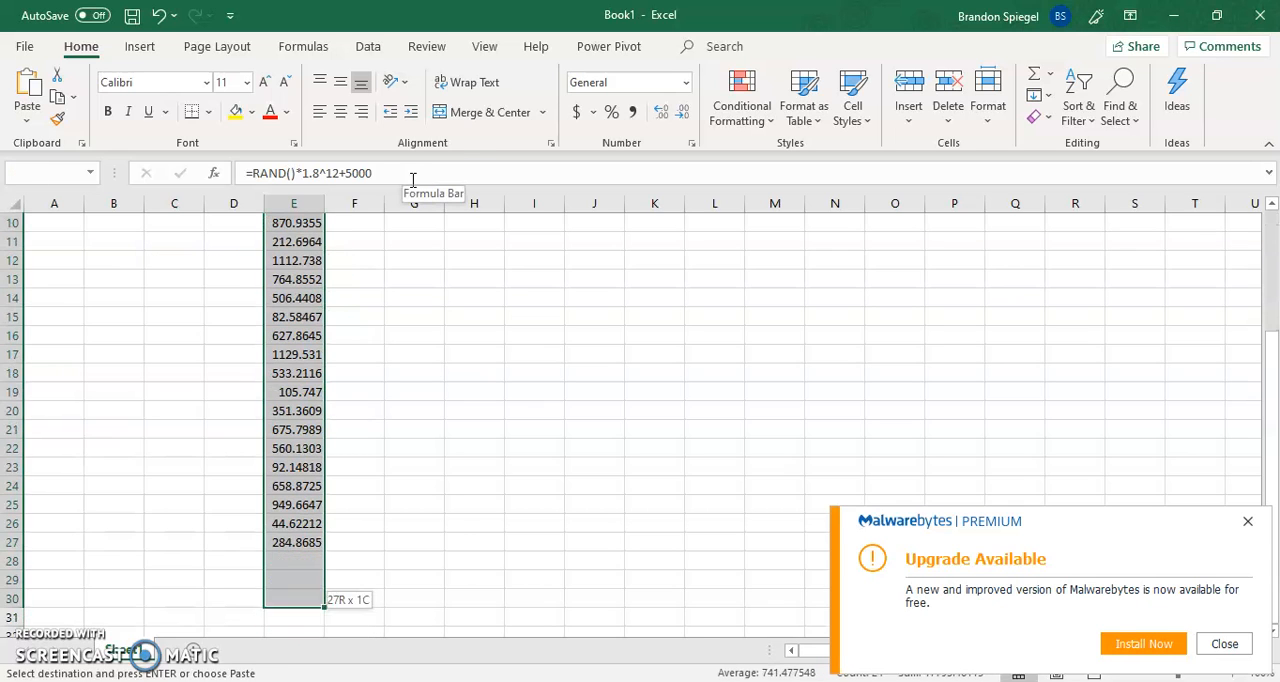
{"action": "key", "text": "ctrl+v"}
{"action": "key", "text": "Up"}
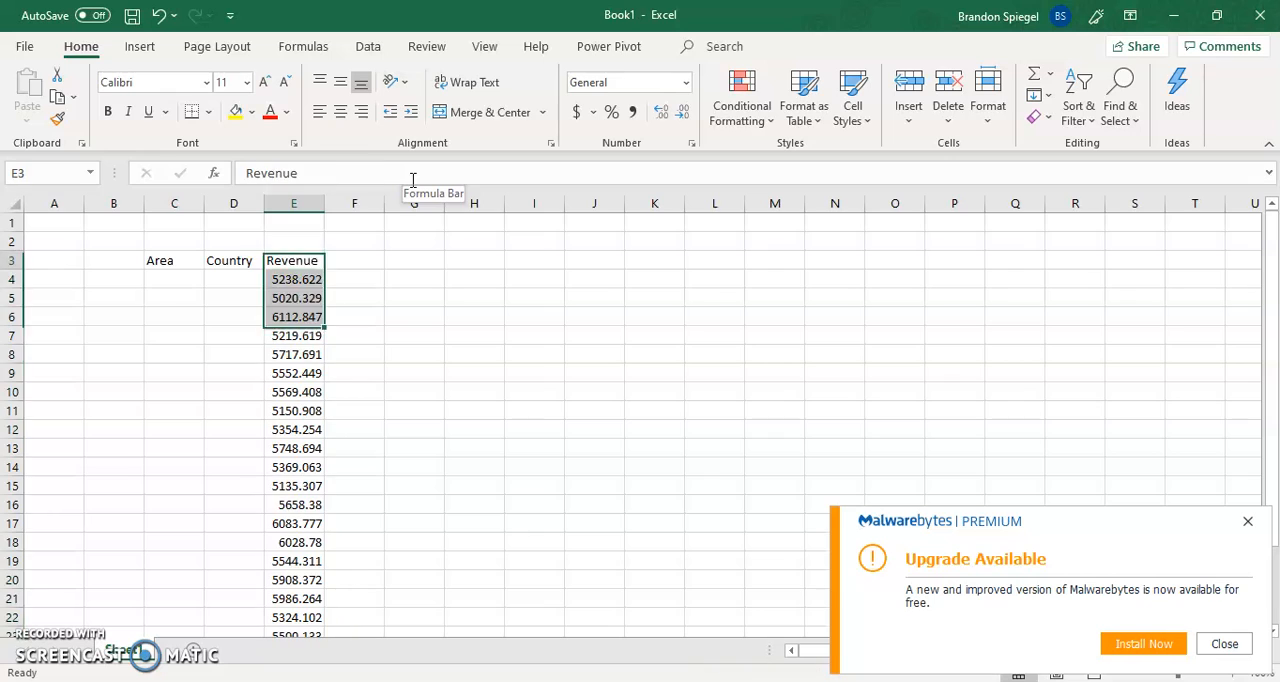
{"action": "key", "text": "Down"}
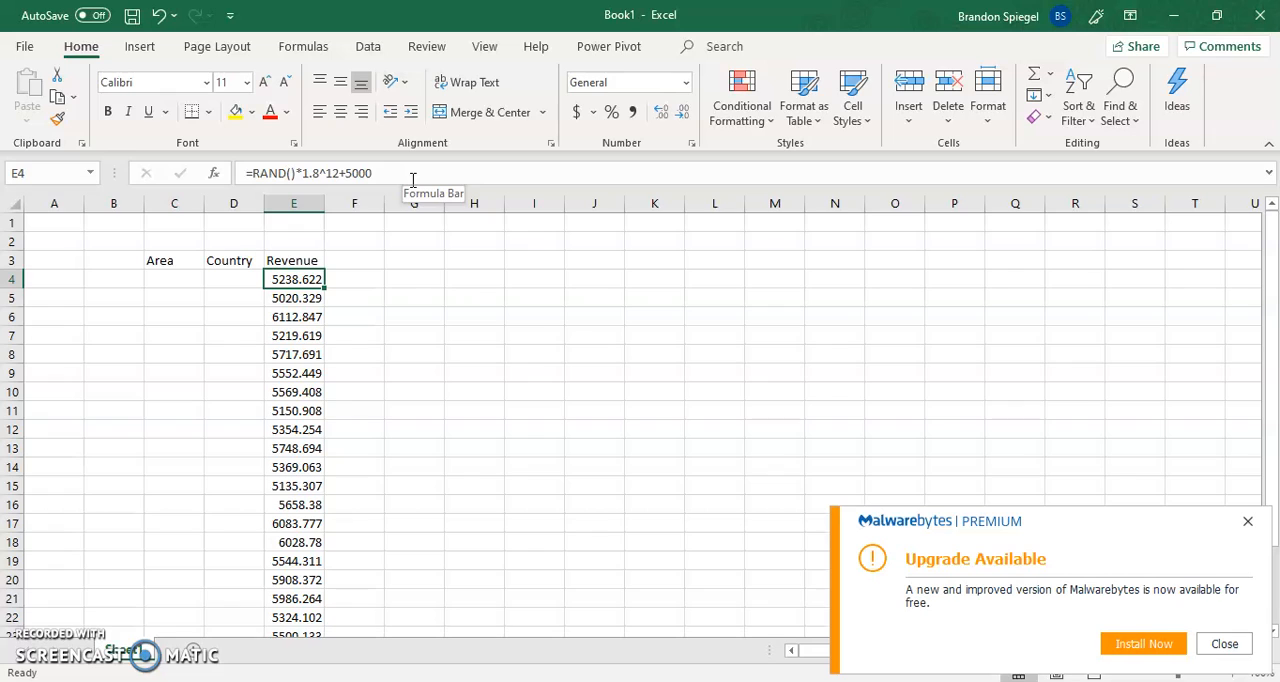
Copy the Revenue cells E4 through E27 and paste them back over themselves as values only
{"action": "key", "text": "ctrl+c"}
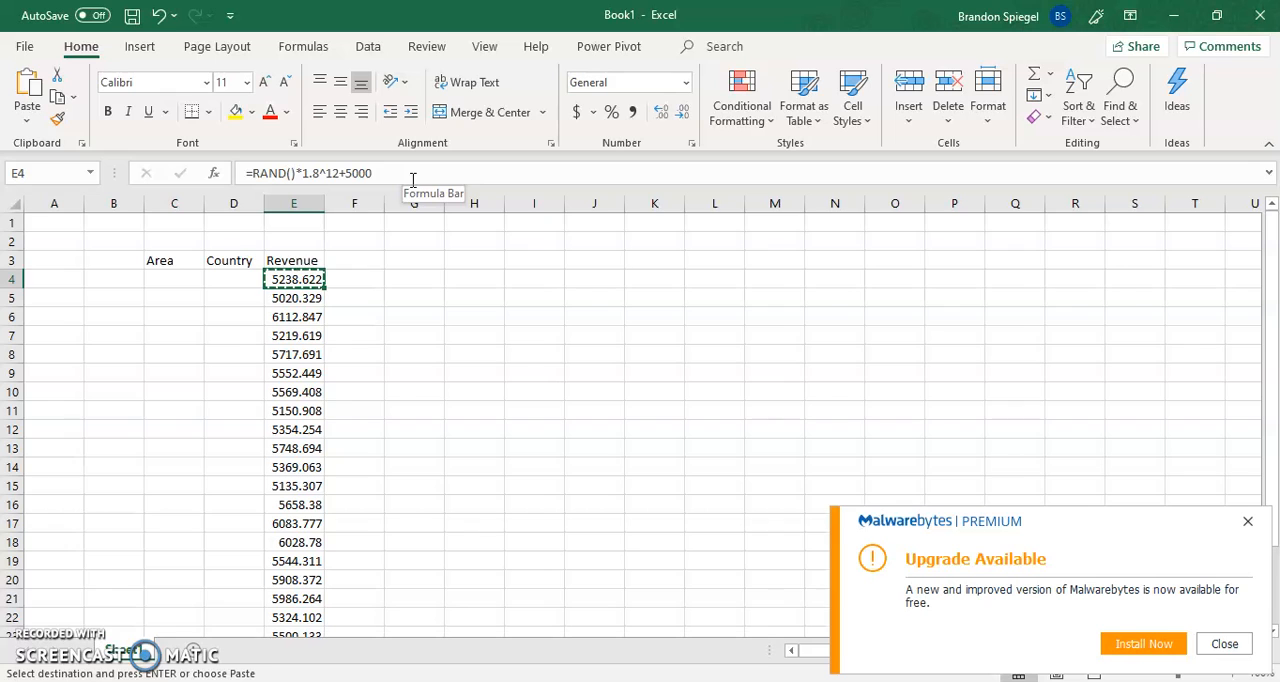
{"action": "key", "text": "ctrl+shift+Down"}
{"action": "key", "text": "ctrl+v"}
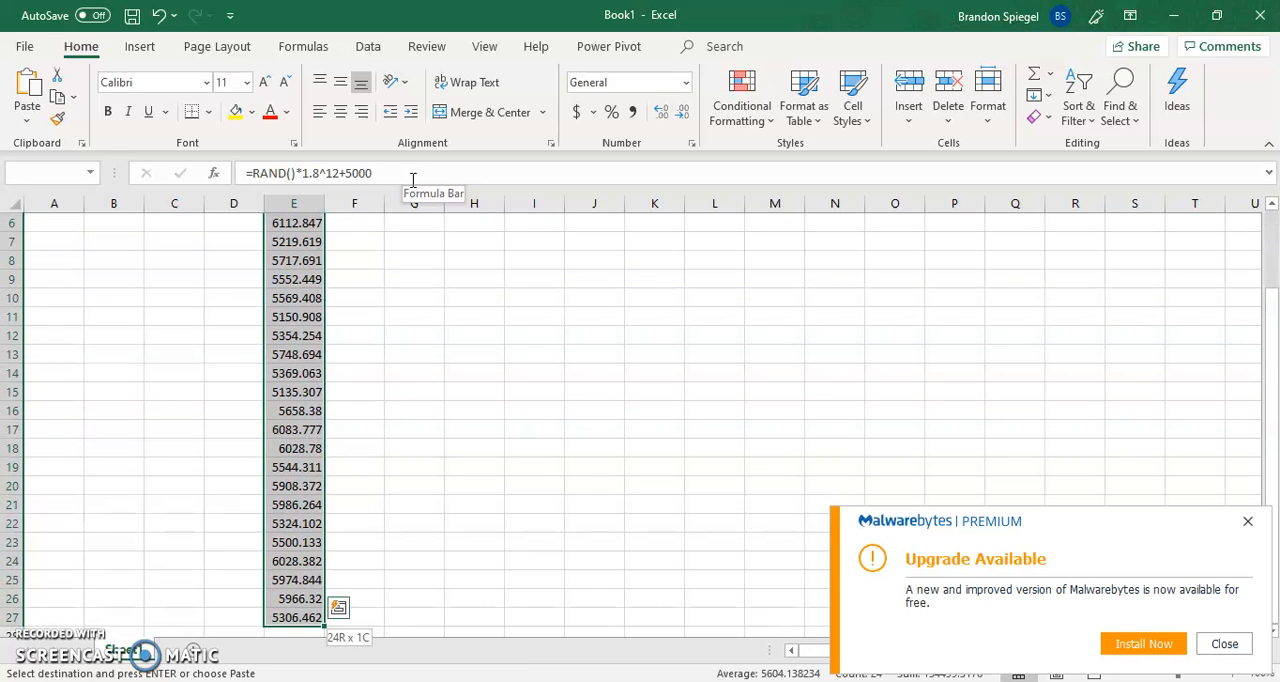
{"action": "key", "text": "ctrl+c"}
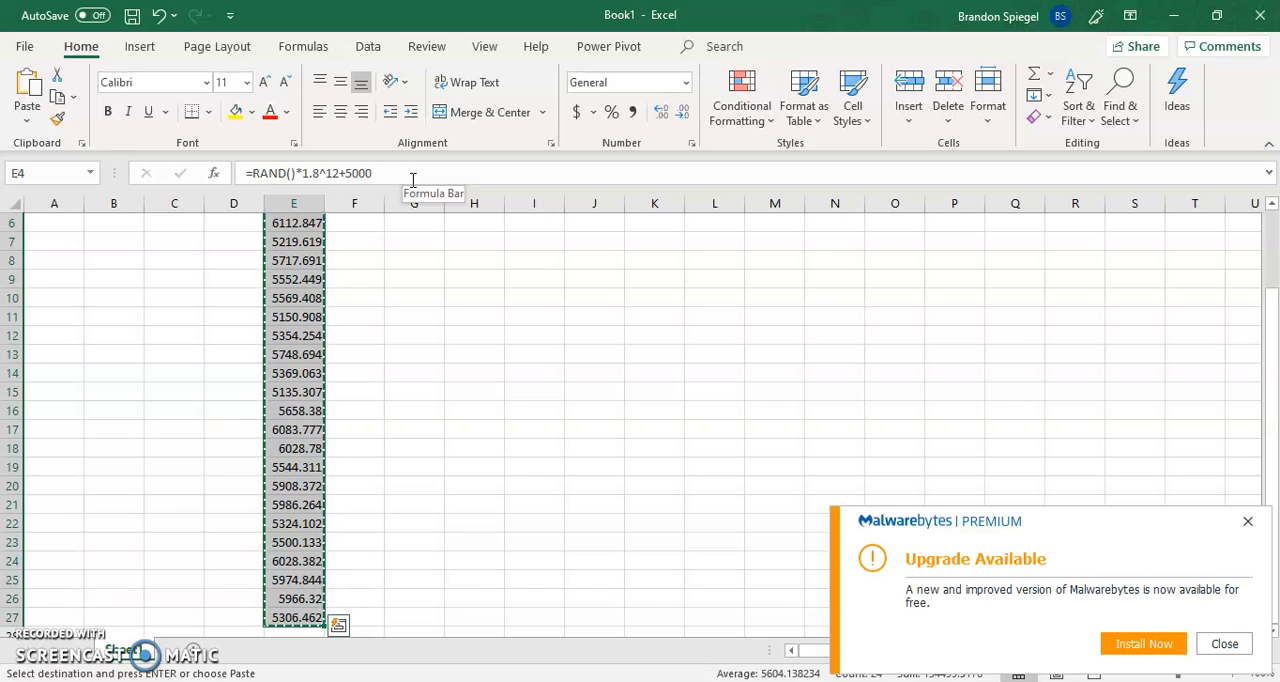
{"action": "key", "text": "ctrl+c"}
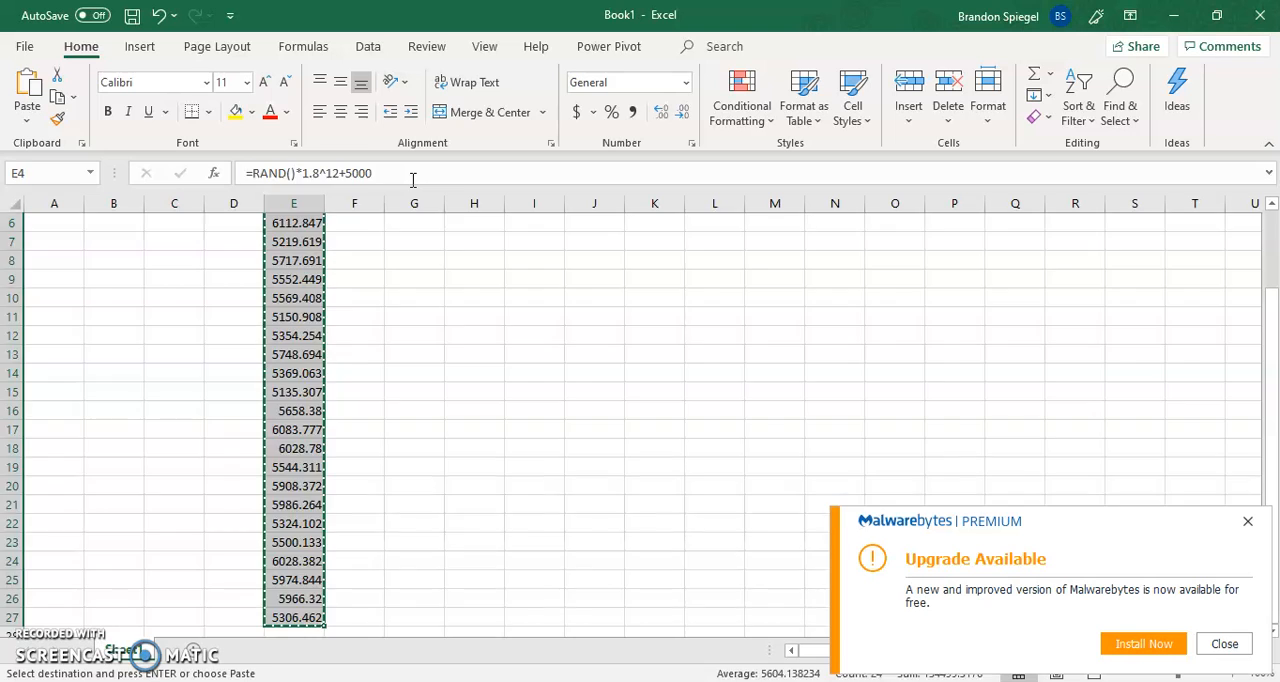
{"action": "key", "text": "Up"}
{"action": "key", "text": "Up"}
{"action": "key", "text": "Down"}
{"action": "key", "text": "Down"}
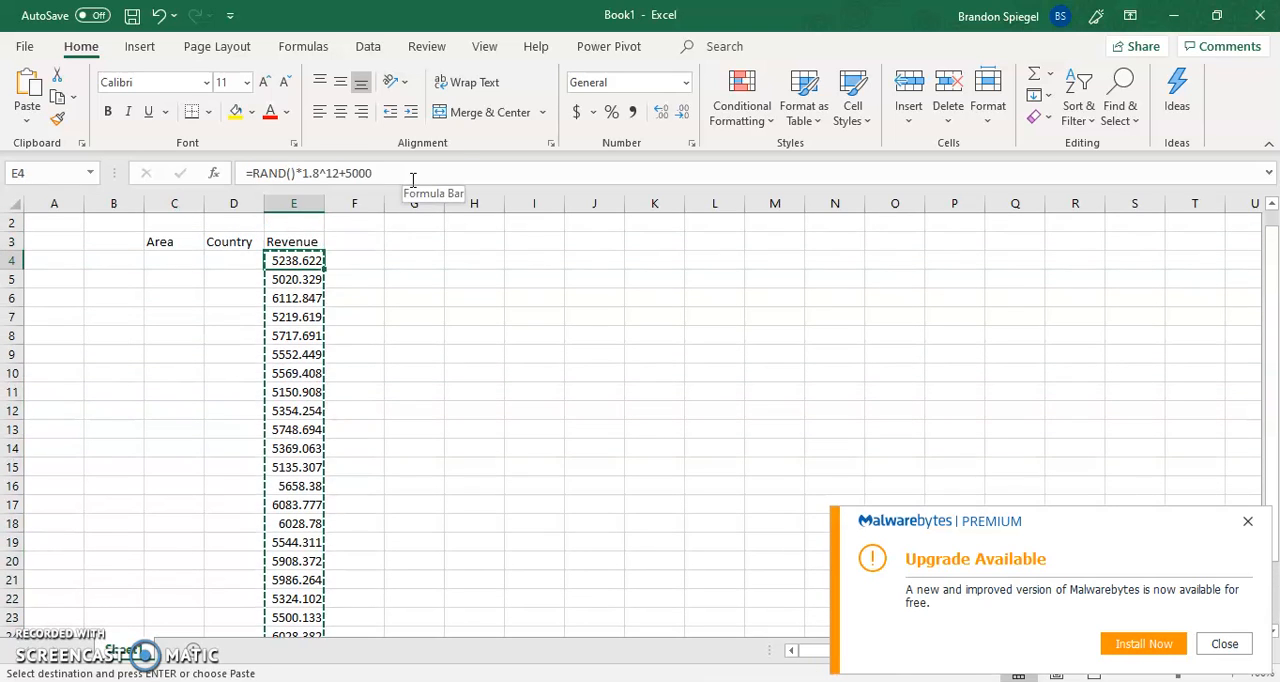
{"action": "right_click", "coordinate": [289, 259]}
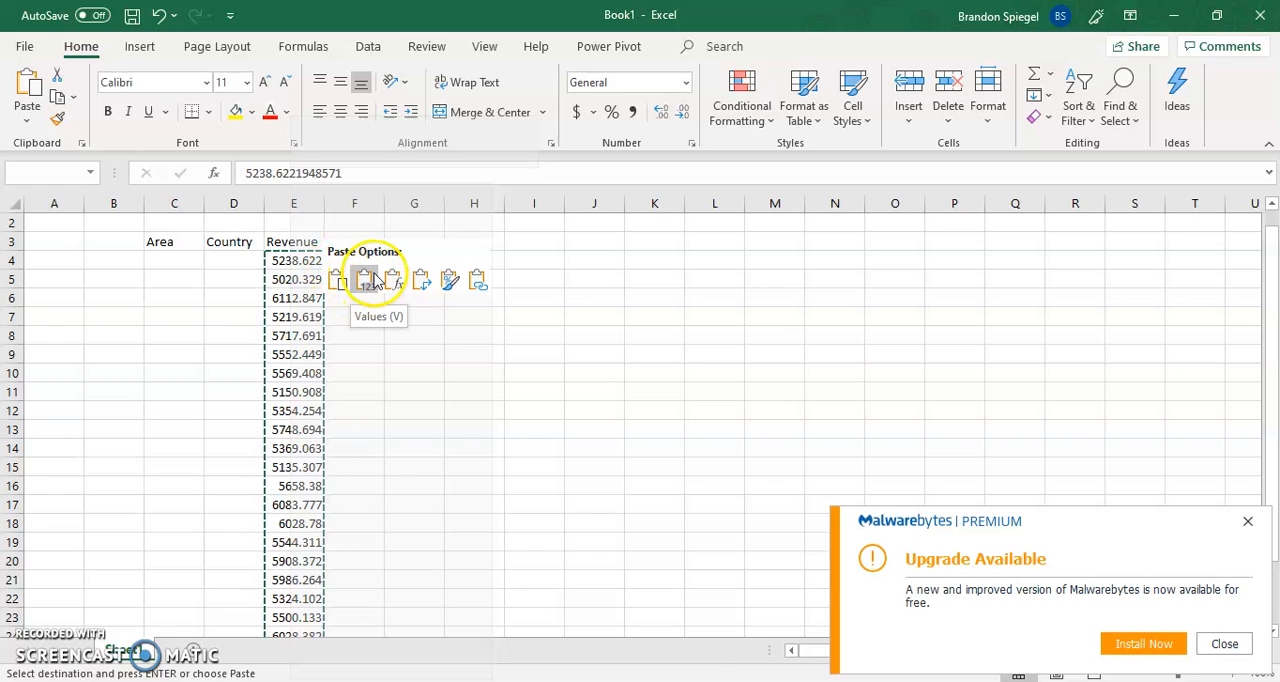
{"action": "left_click", "coordinate": [365, 284]}
Examine E4 and its neighbouring cells to check whether the Revenue cells hold plain values or formulas
{"action": "key", "text": "Up"}
{"action": "key", "text": "Right"}
{"action": "key", "text": "Down"}
{"action": "key", "text": "Left"}
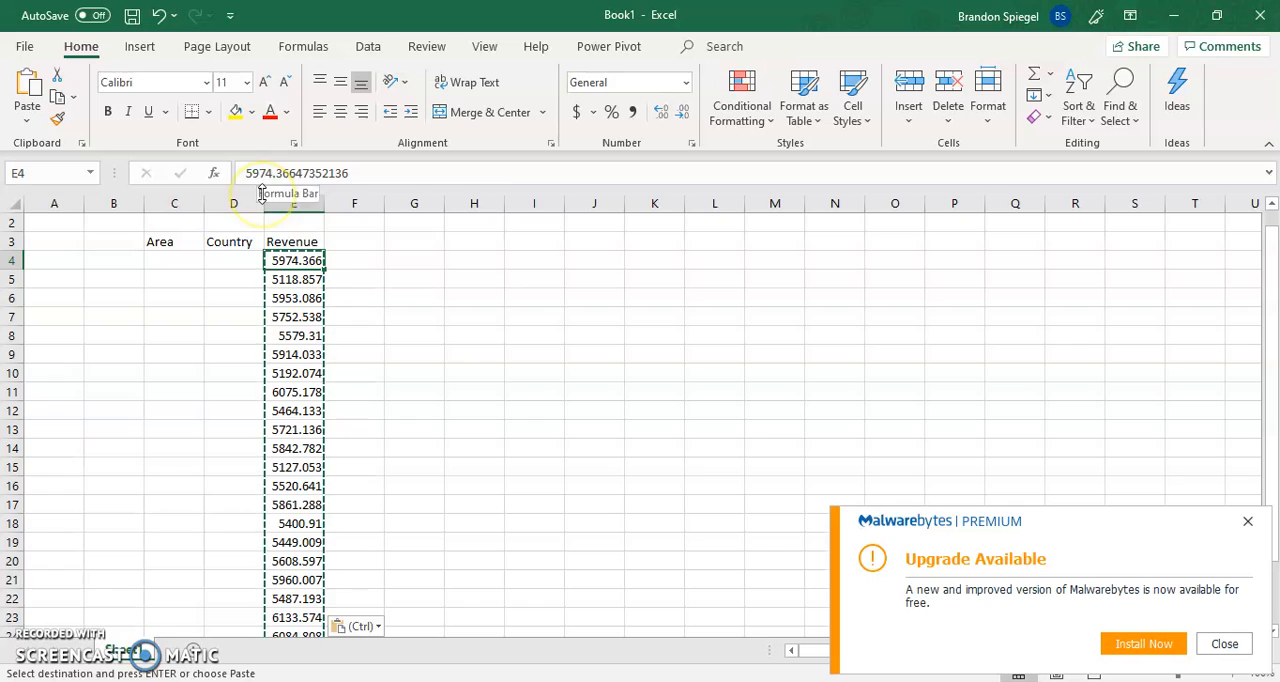
{"action": "key", "text": "Up"}
{"action": "key", "text": "Right"}
{"action": "key", "text": "Left"}
{"action": "key", "text": "Down"}
{"action": "key", "text": "Down"}
{"action": "key", "text": "Up"}
Undo the values-only paste on the Revenue cells and return to E4
{"action": "key", "text": "ctrl+z"}
{"action": "key", "text": "Right"}
{"action": "key", "text": "Left"}
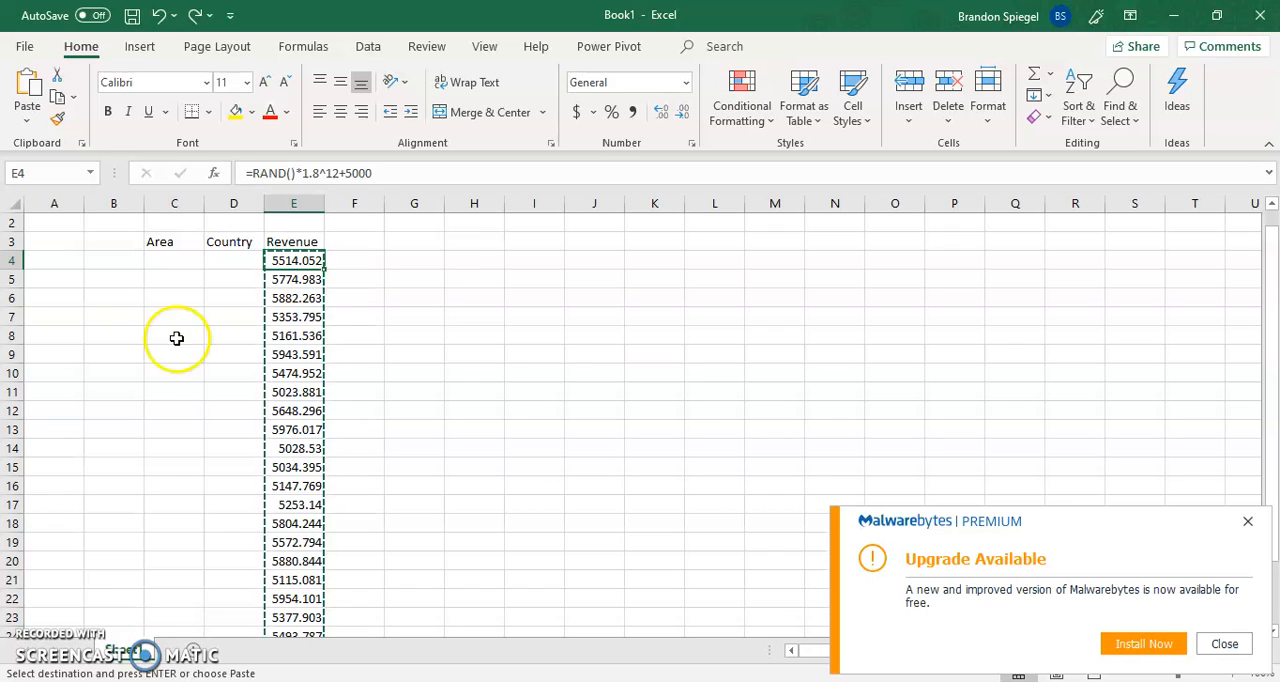
Reapply the values-only paste to the Revenue cells E4 through E27 and check the cells beneath E4
{"action": "key", "text": "ctrl+y"}
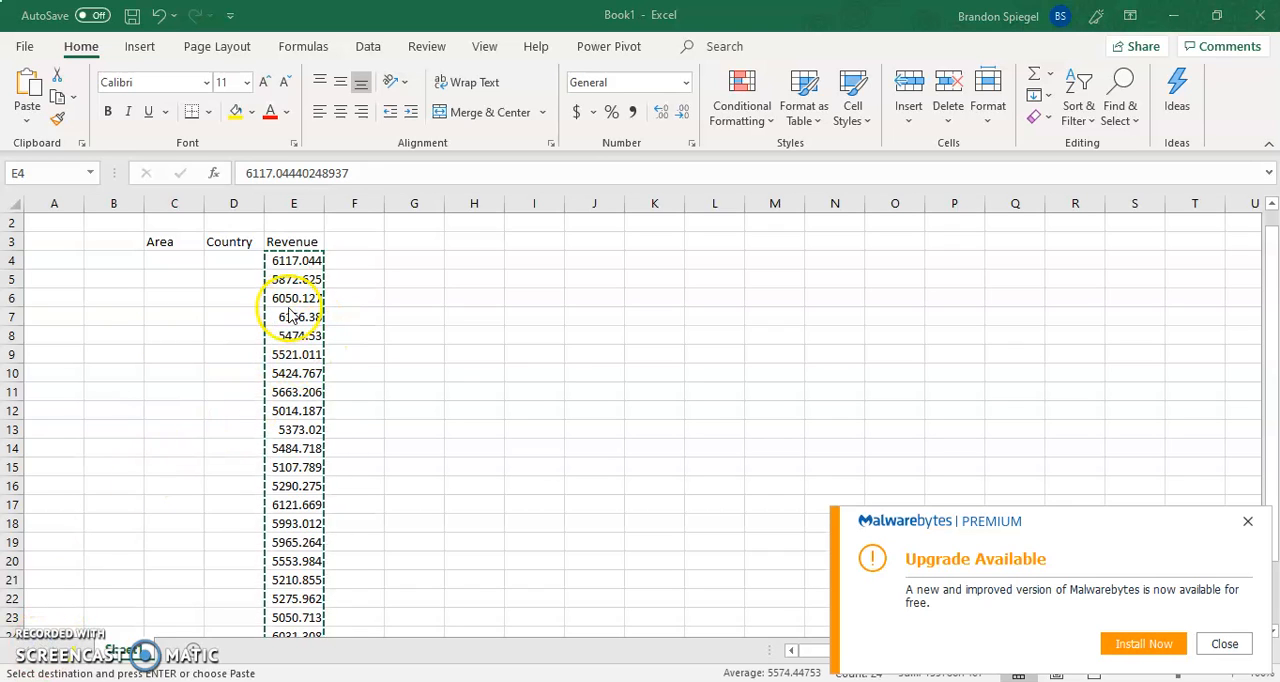
{"action": "key", "text": "ctrl+v"}
{"action": "key", "text": "Up"}
{"action": "key", "text": "Down"}
{"action": "key", "text": "Down"}
{"action": "key", "text": "Down"}
{"action": "key", "text": "Down"}
{"action": "key", "text": "Down"}
{"action": "key", "text": "Down"}
{"action": "key", "text": "Down"}
{"action": "key", "text": "Down"}
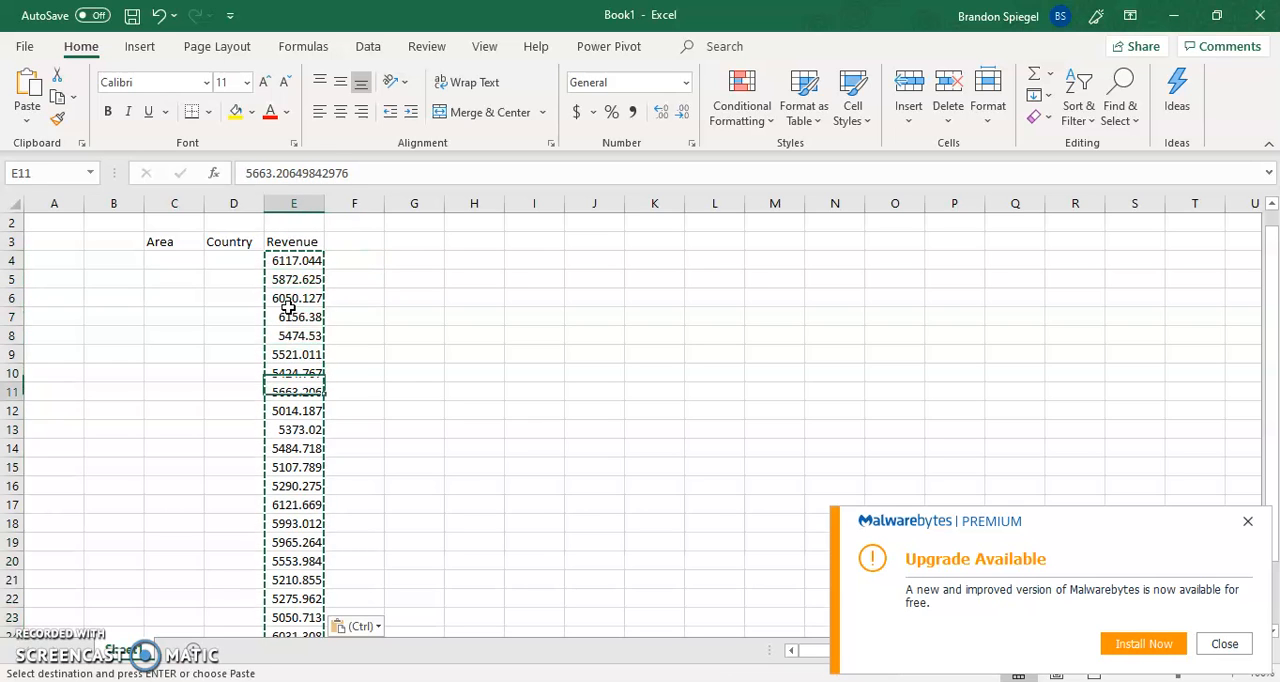
Overwrite Revenue cell E5 with 65032.24 to test whether the other revenue figures still recalculate
{"action": "type", "text": "2"}
{"action": "key", "text": "Up"}
{"action": "key", "text": "Right"}
{"action": "key", "text": "Right"}
{"action": "key", "text": "Down"}
{"action": "key", "text": "Left"}
{"action": "key", "text": "Left"}
{"action": "key", "text": "Down"}
{"action": "key", "text": "Down"}
{"action": "key", "text": "Down"}
{"action": "type", "text": "5"}
{"action": "key", "text": "Right"}
{"action": "key", "text": "Left"}
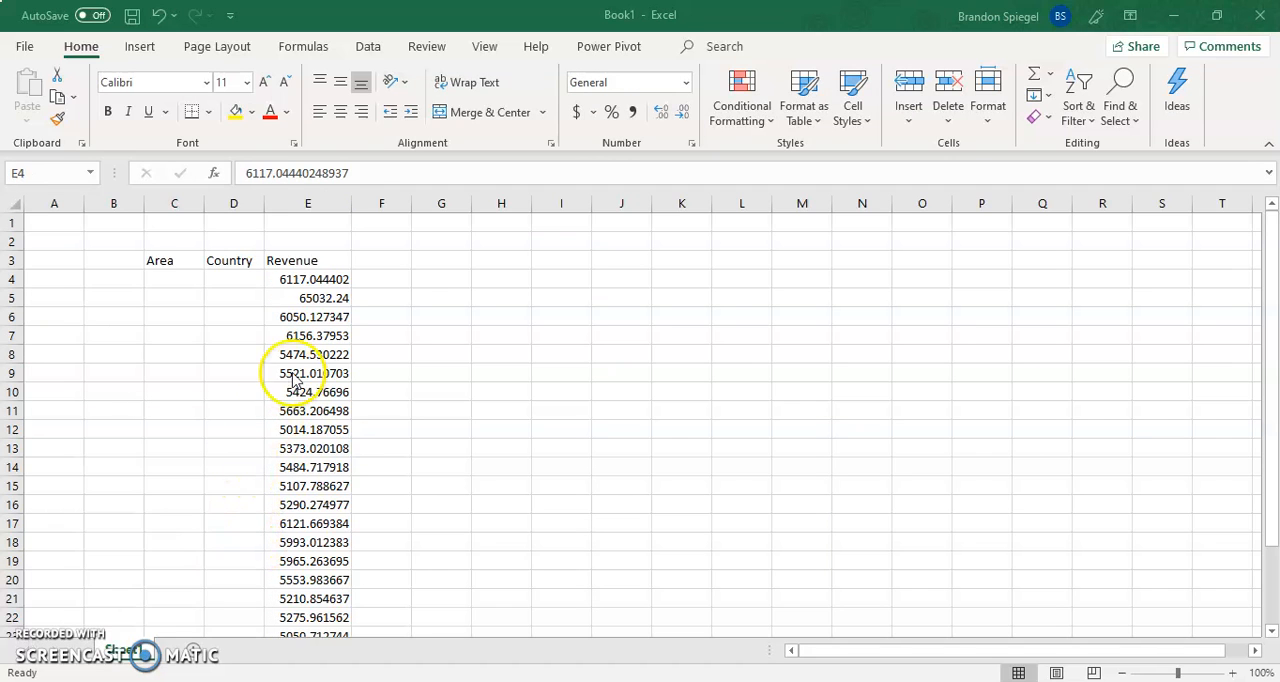
{"action": "key", "text": "Down"}
{"action": "key", "text": "Up"}
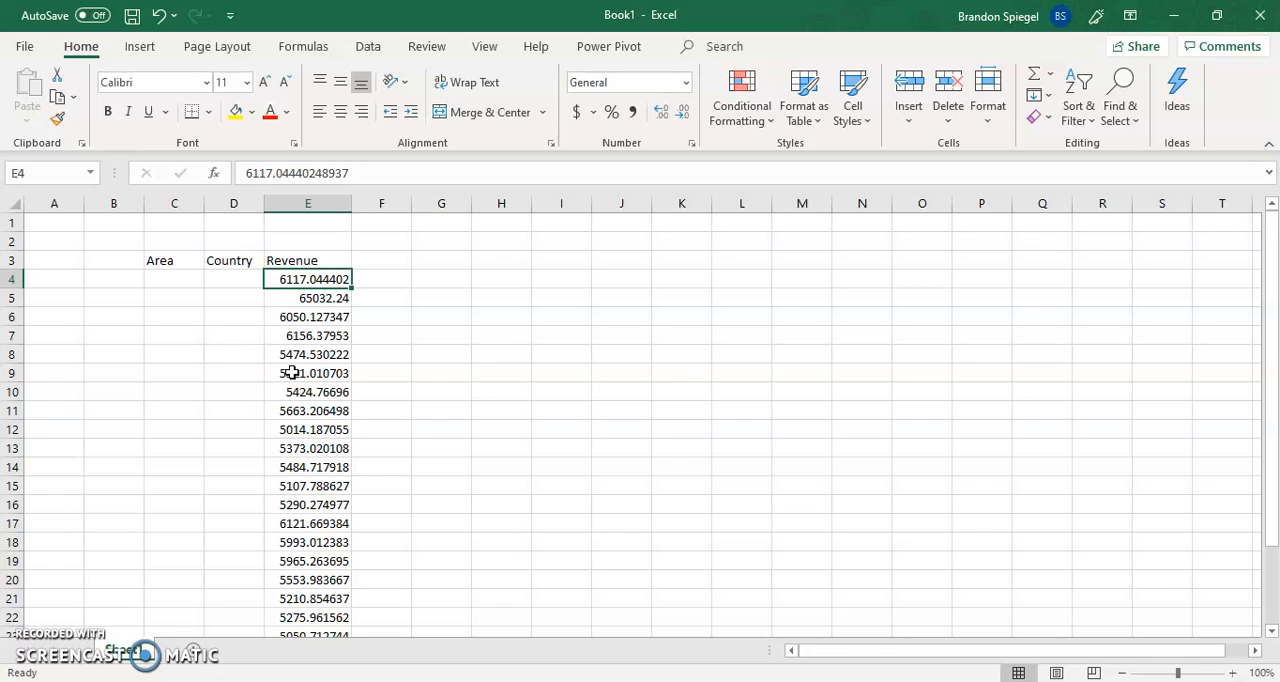
Format the Revenue cells E4 through E27 with the Accounting dollar number format
{"action": "key", "text": "ctrl+shift+Down"}
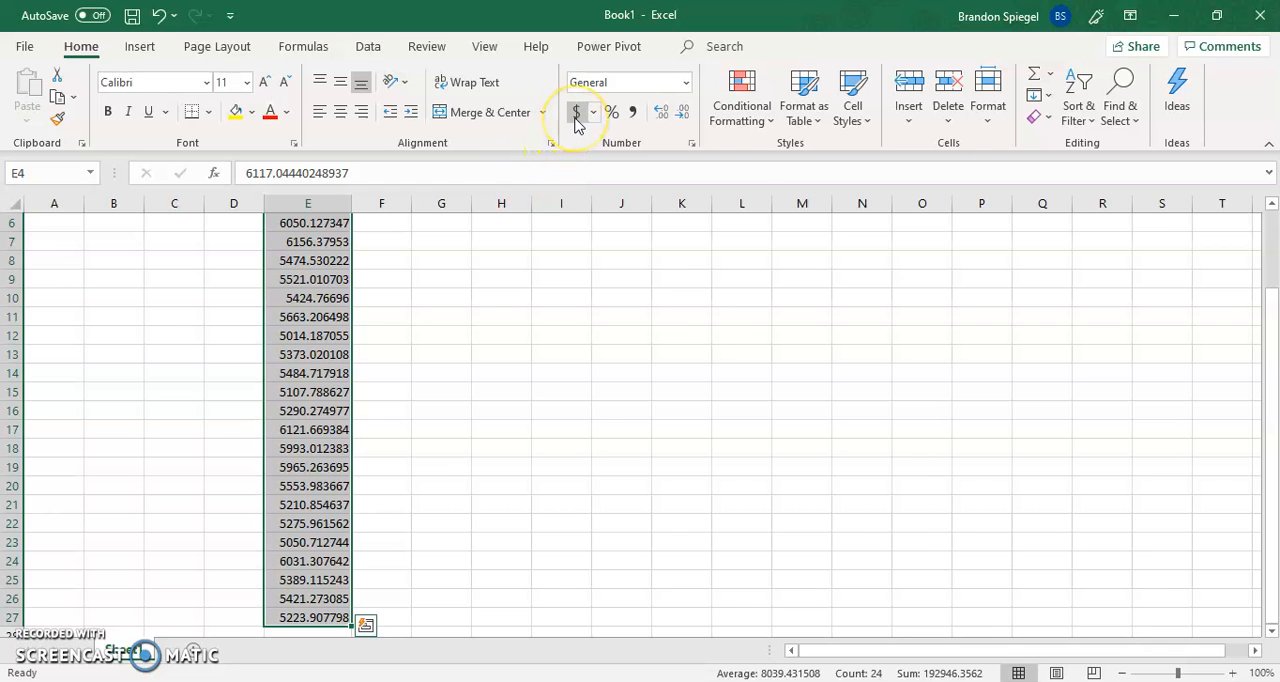
{"action": "key", "text": "ctrl+Up"}
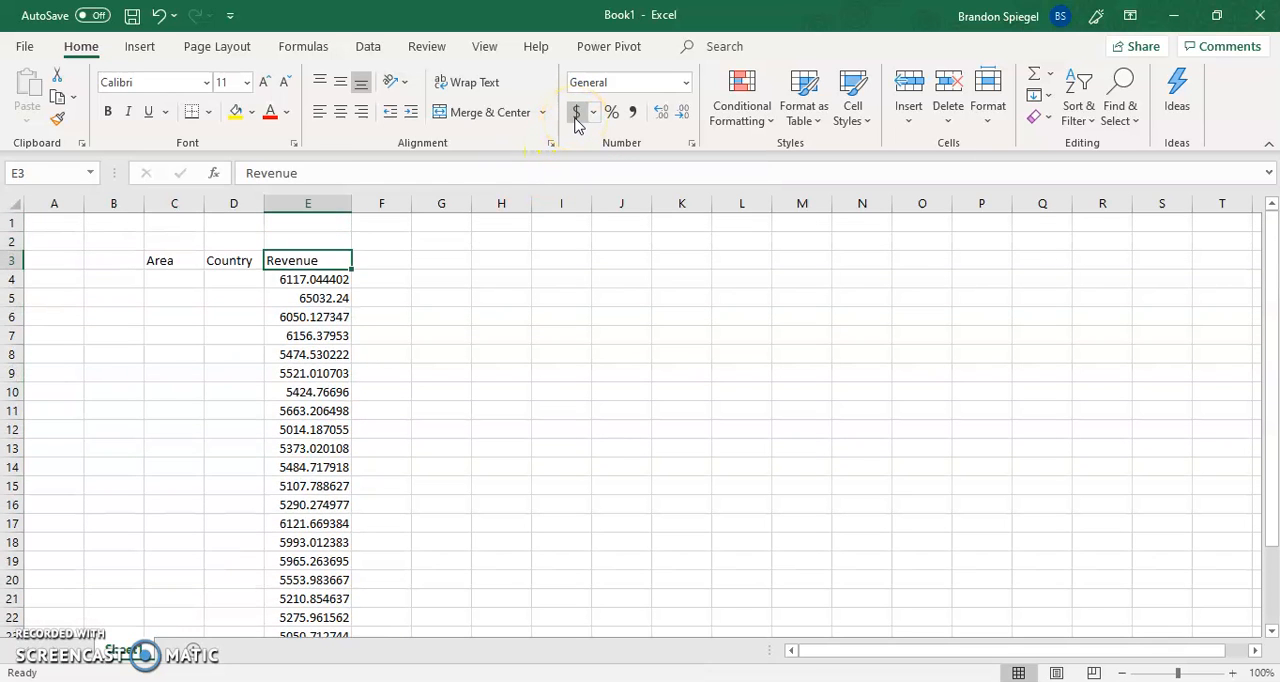
{"action": "key", "text": "Down"}
{"action": "key", "text": "ctrl+shift+Down"}
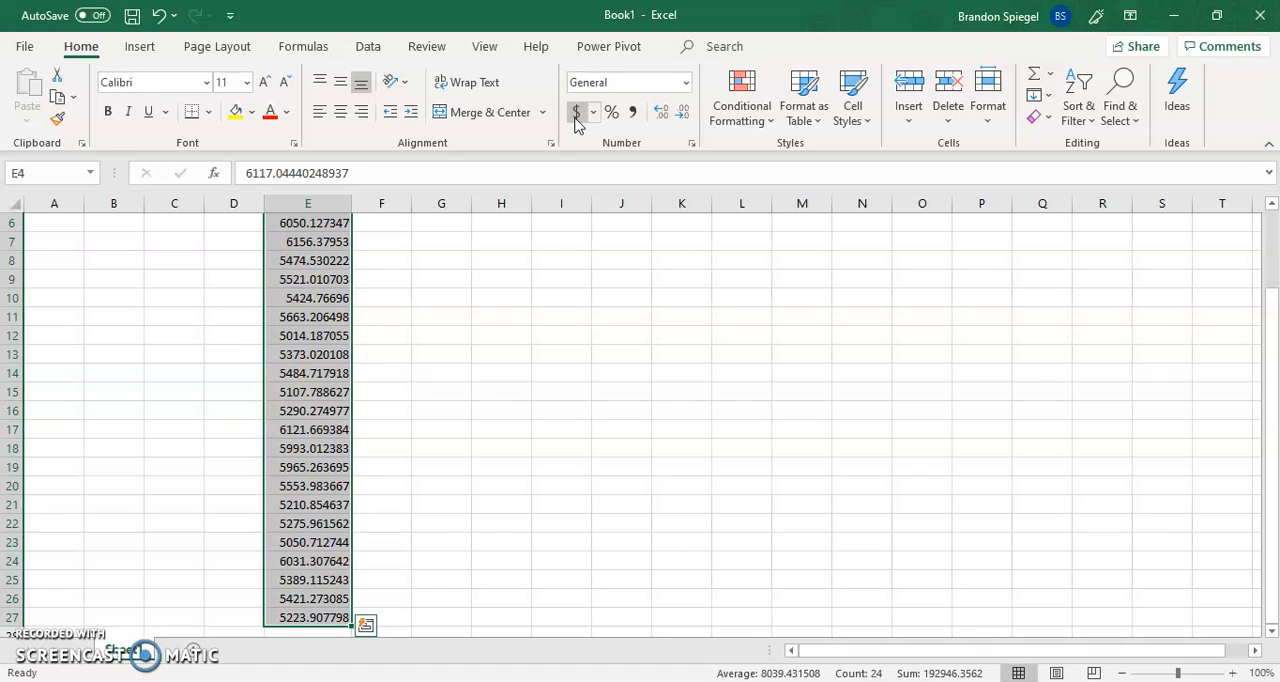
{"action": "left_click", "coordinate": [576, 112]}
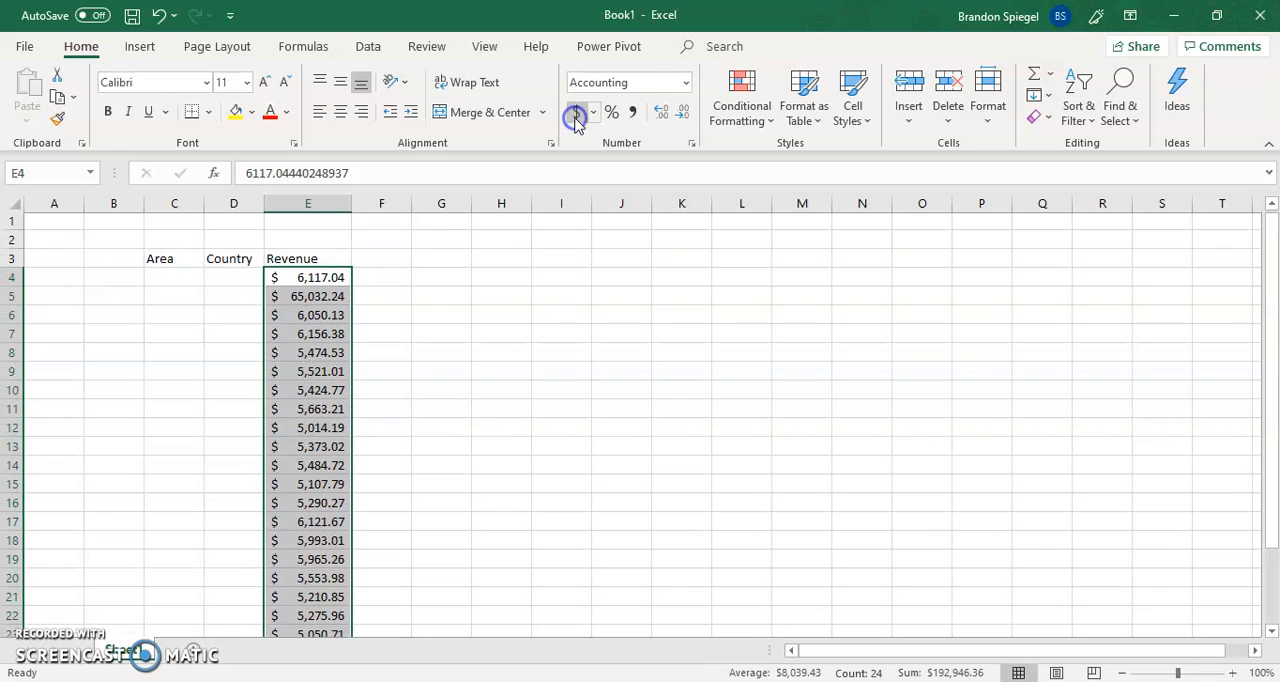
{"action": "key", "text": "Right"}
{"action": "key", "text": "Left"}
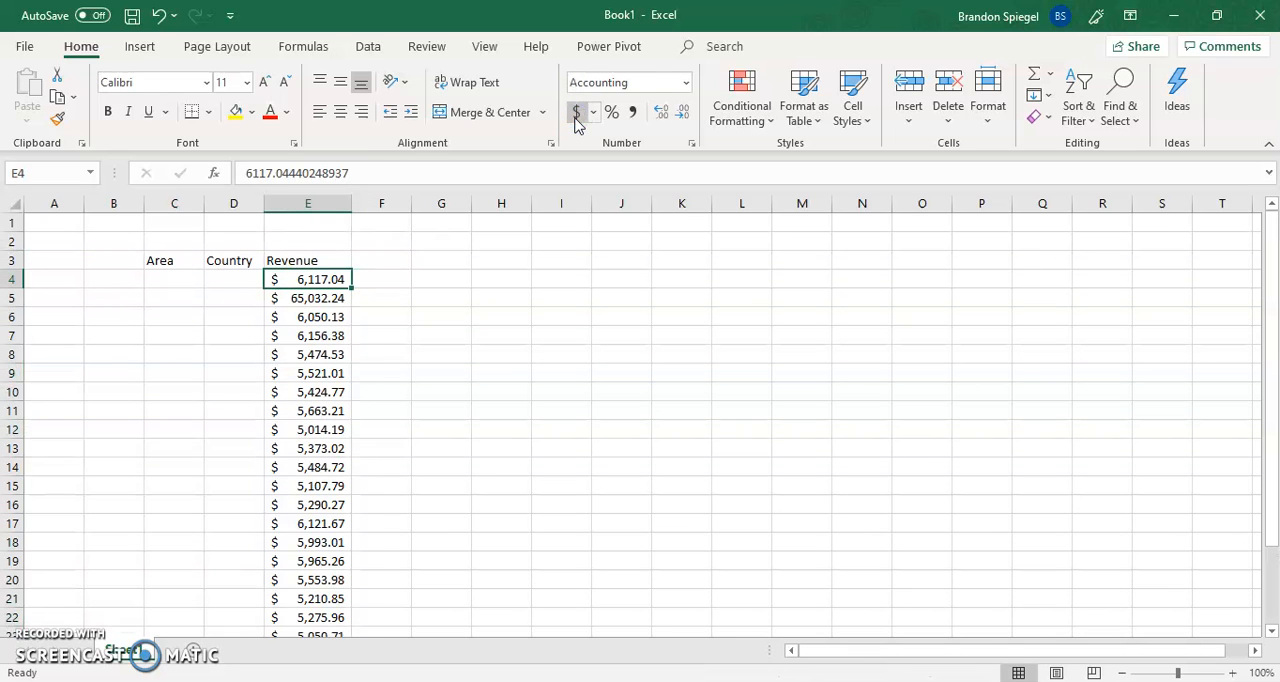
Try the Percentage number format on the Revenue cells E4 through E27
{"action": "key", "text": "ctrl+shift+Down"}
{"action": "left_click", "coordinate": [611, 113]}
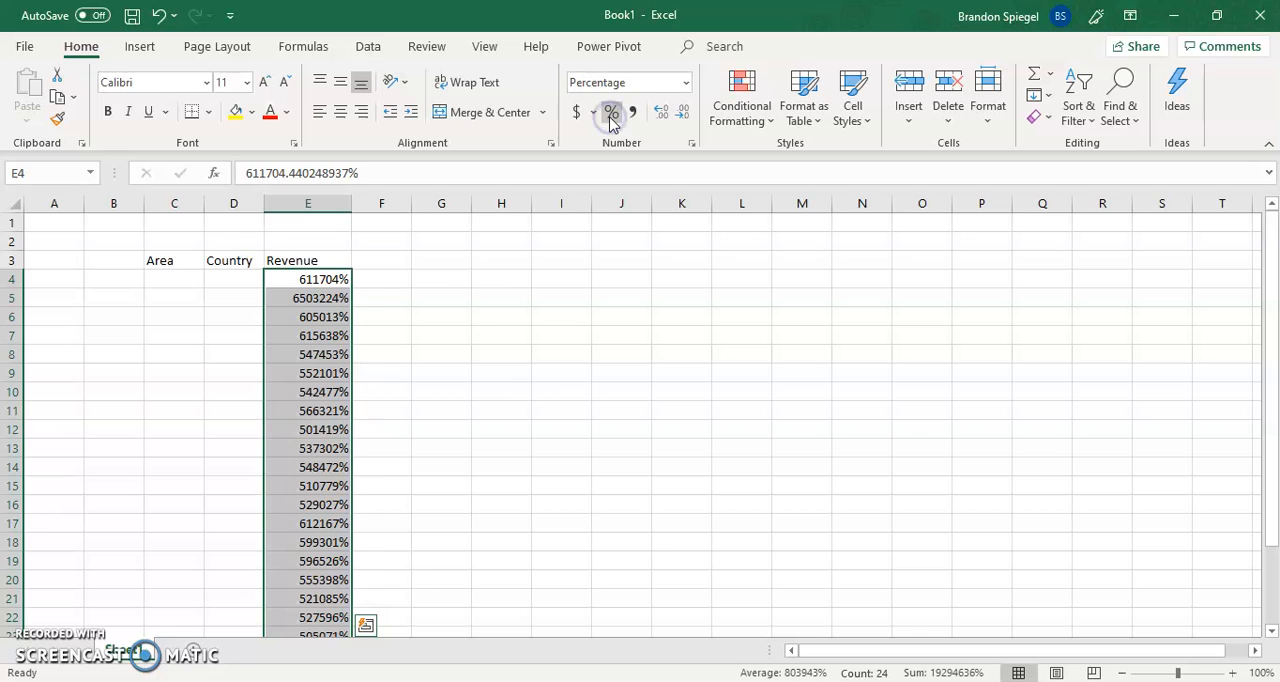
{"action": "key", "text": "Right"}
{"action": "key", "text": "Left"}
Switch the Revenue cells E4 through E27 back to the Accounting dollar format and return to E4
{"action": "key", "text": "ctrl+shift+Down"}
{"action": "left_click", "coordinate": [626, 119]}
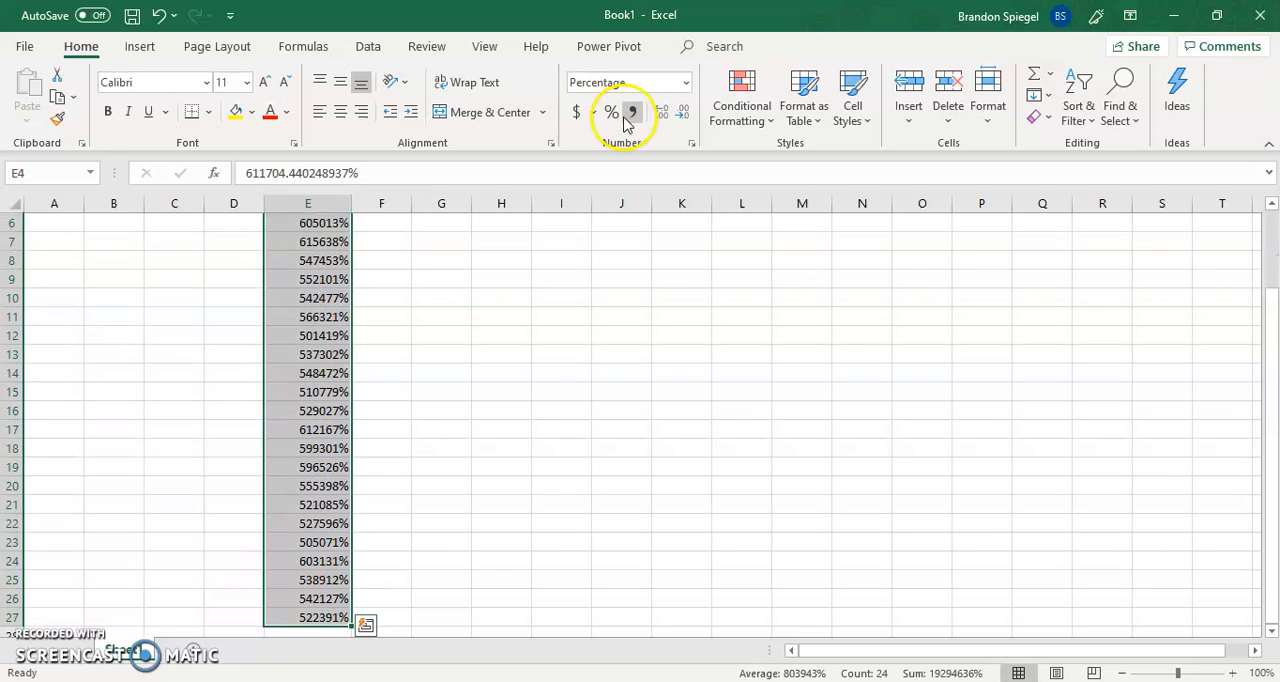
{"action": "left_click", "coordinate": [577, 114]}
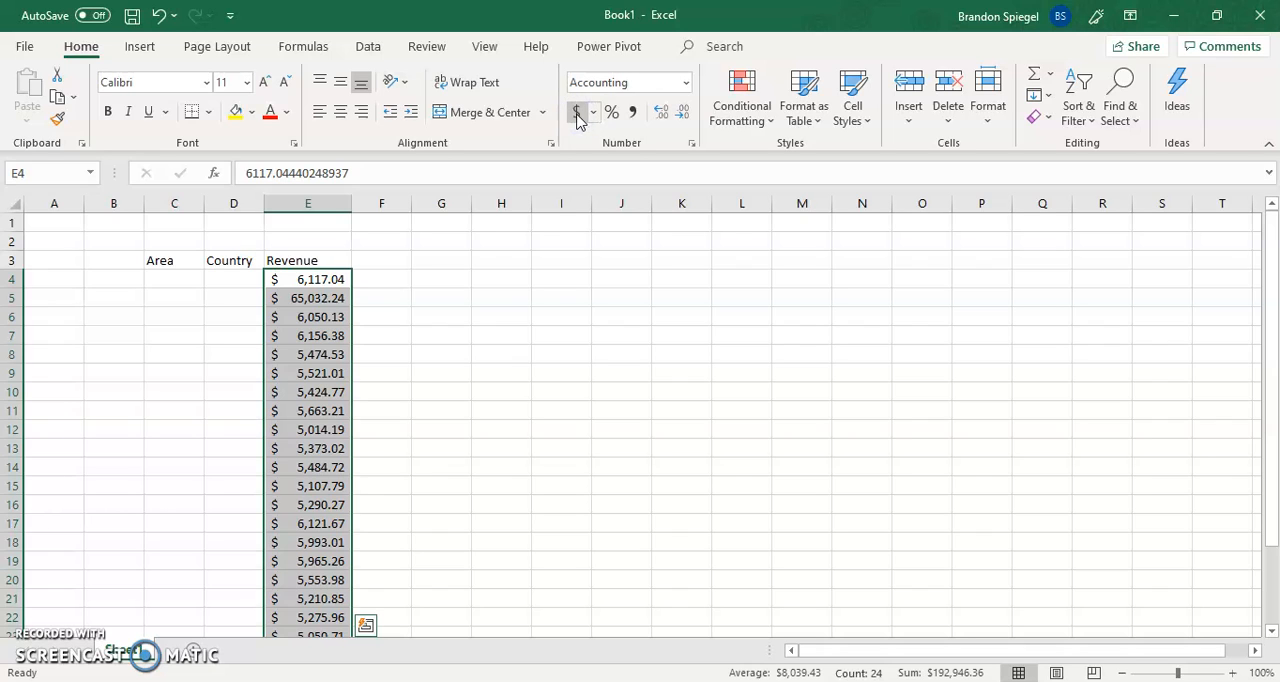
{"action": "left_click", "coordinate": [583, 280]}
{"action": "key", "text": "Left"}
{"action": "key", "text": "Left"}
{"action": "key", "text": "Left"}
{"action": "key", "text": "Left"}
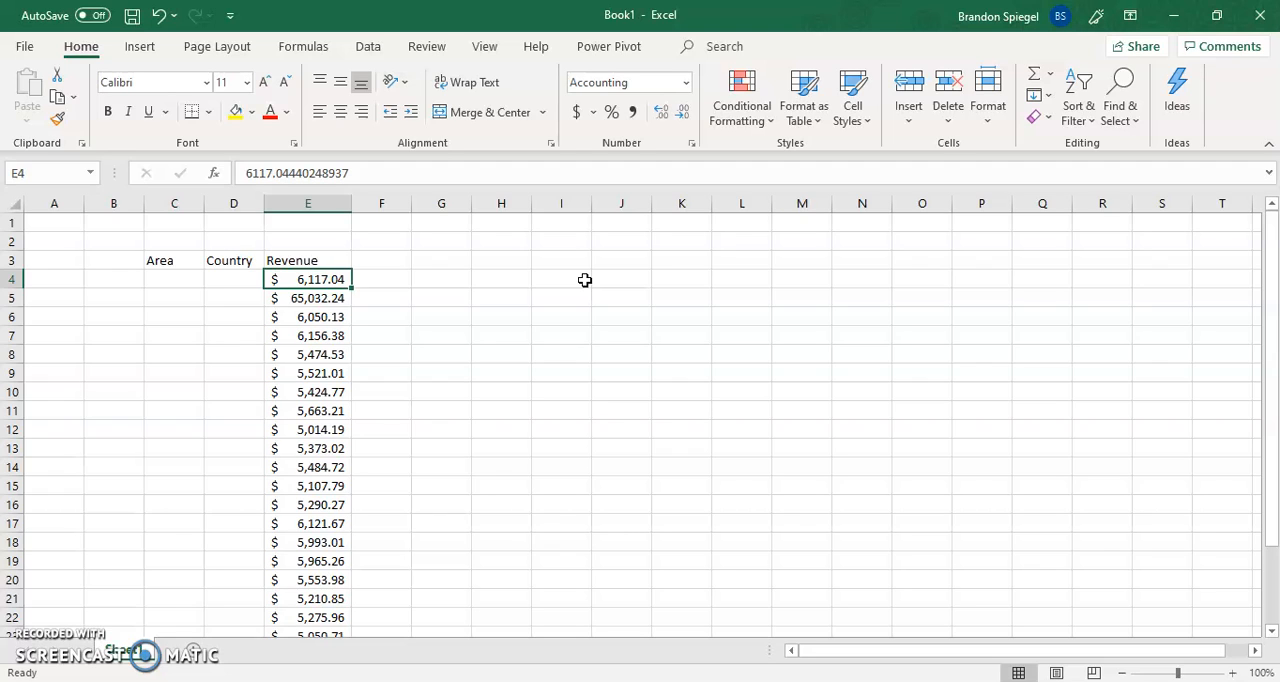
{"action": "key", "text": "ctrl+shift+Down"}
{"action": "left_click", "coordinate": [416, 407]}
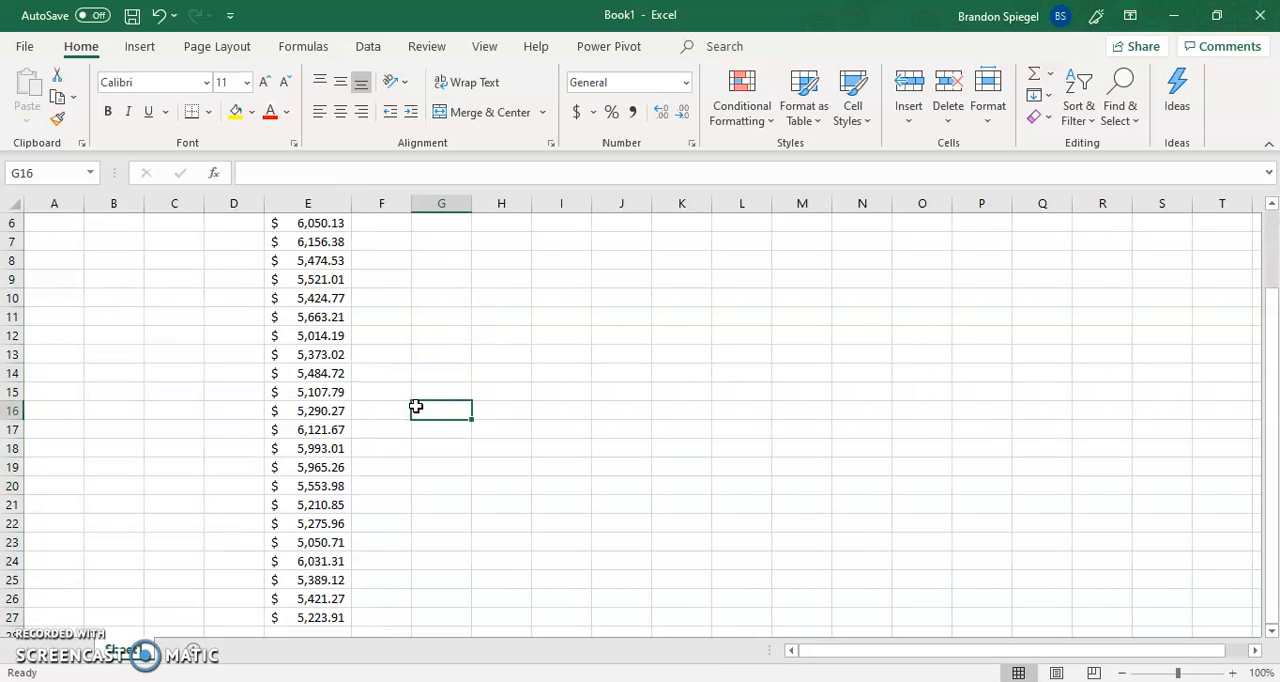
{"action": "left_click", "coordinate": [55, 643]}
{"action": "left_click", "coordinate": [42, 643]}
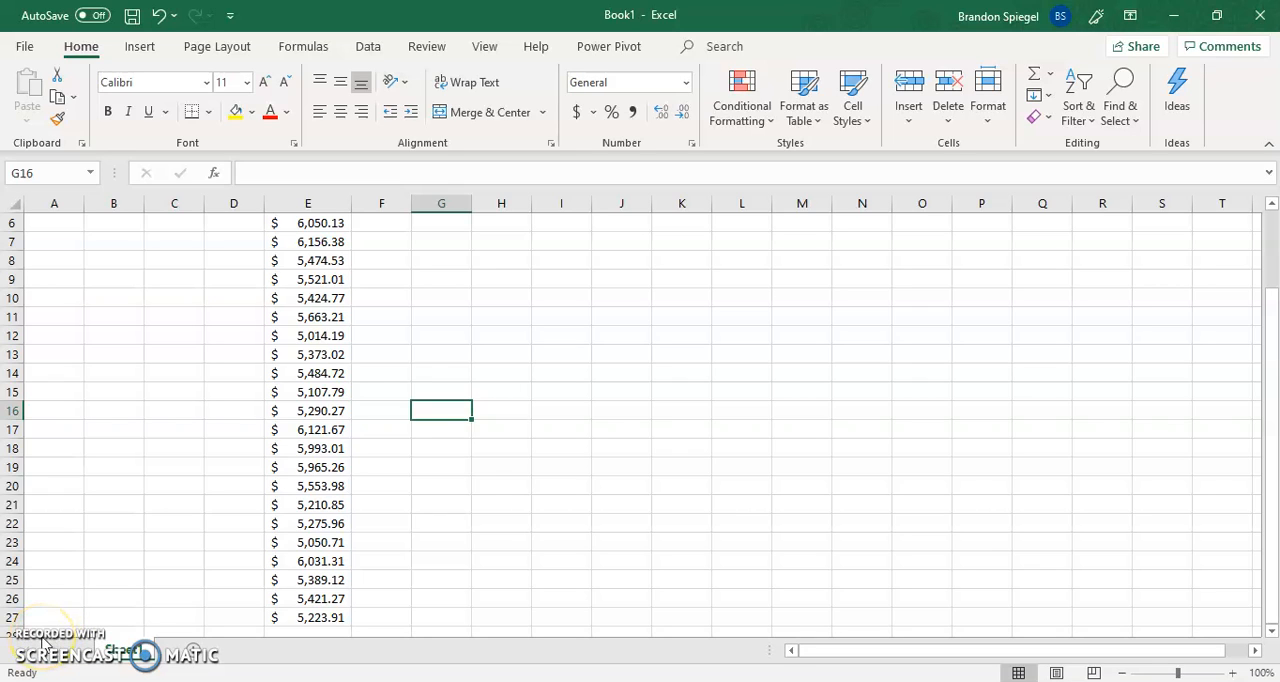